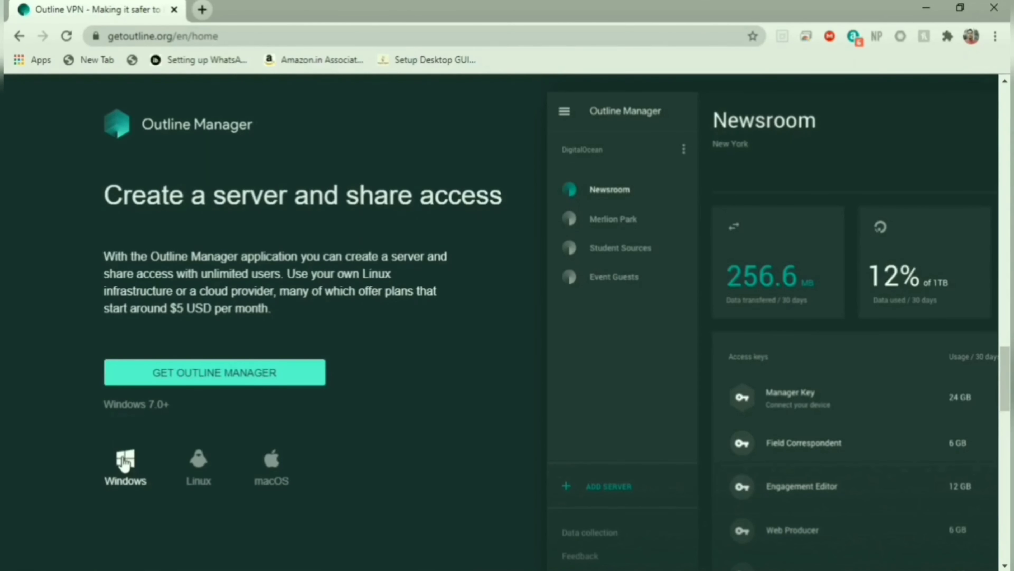
- Download Outline Manager for Windows from the Outline website and launch the installed application
click(170, 379)
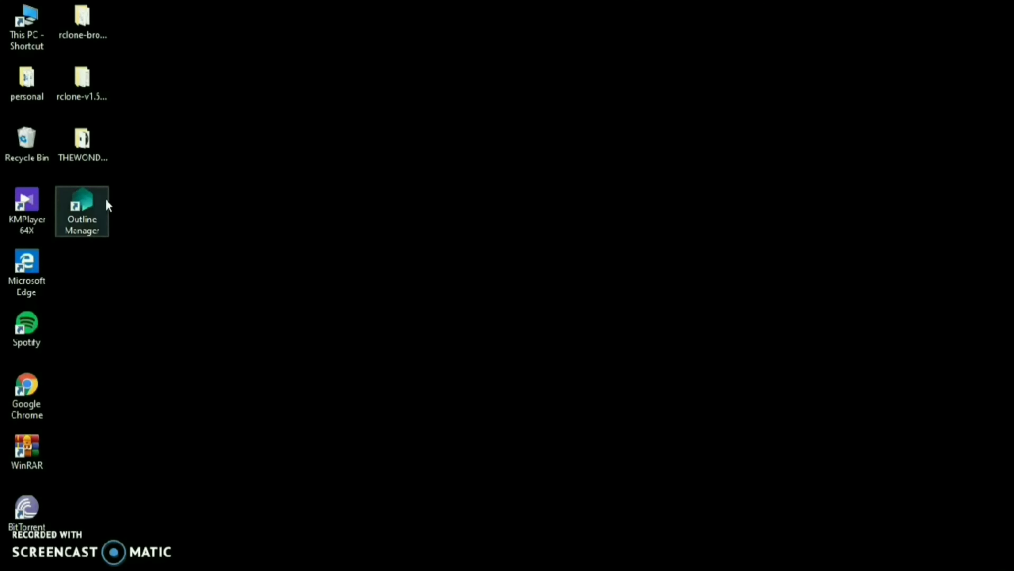
double_click(100, 204)
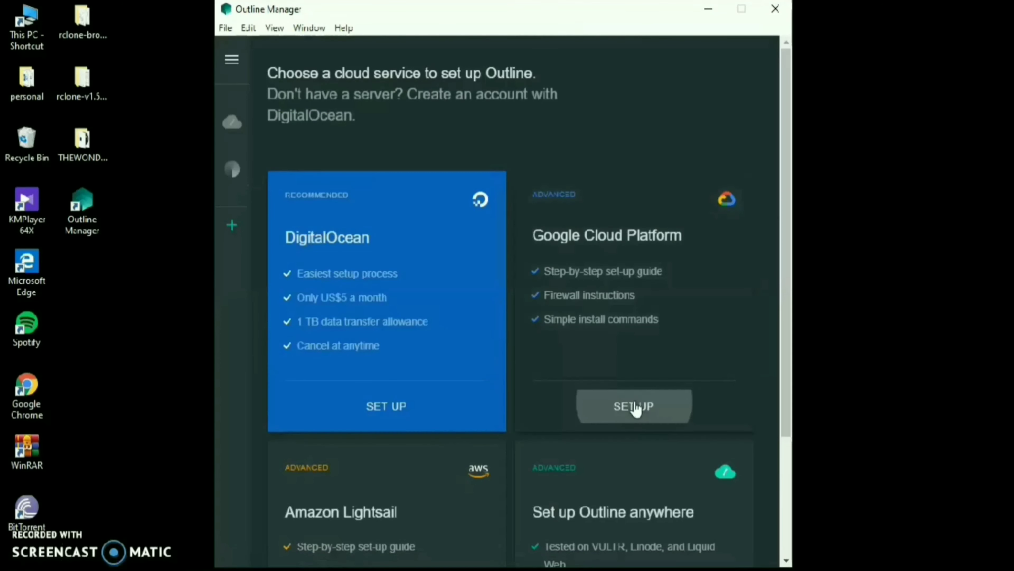
- Start the Google Cloud Platform setup in Outline Manager and select the whole server installation command in step 2
click(635, 406)
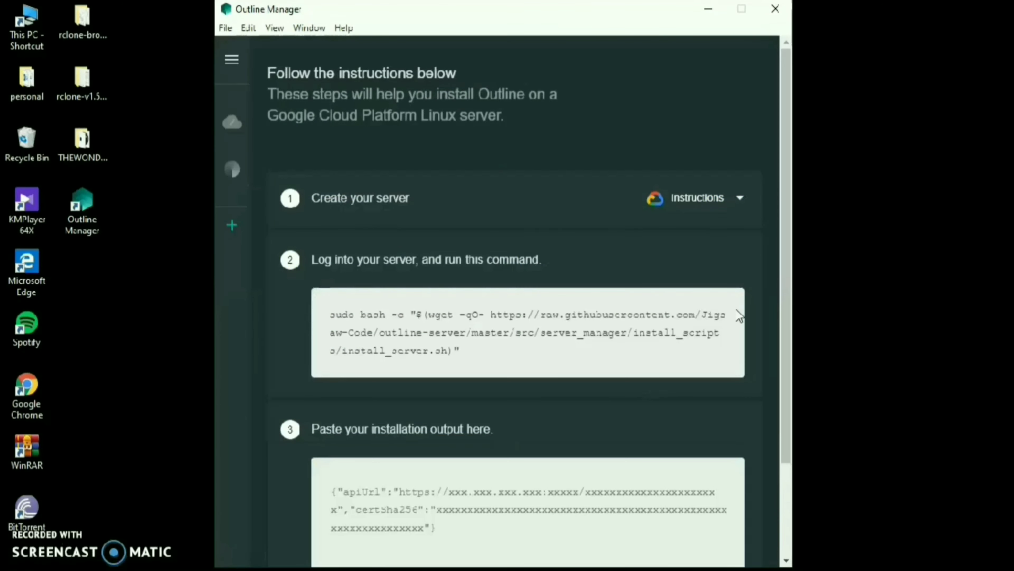
scroll(657, 385, down, 2)
drag(778, 224, 783, 280)
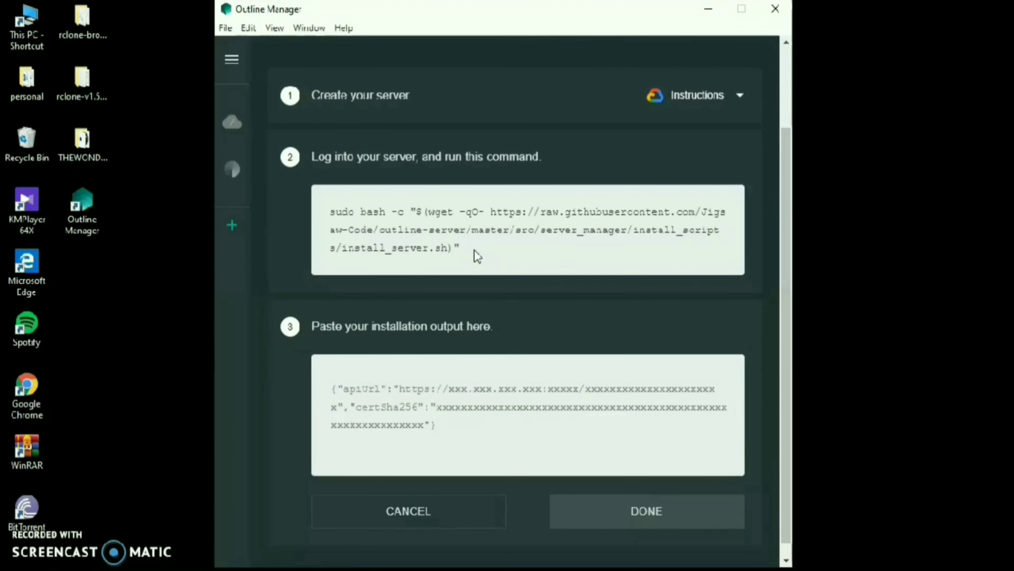
drag(475, 255, 327, 217)
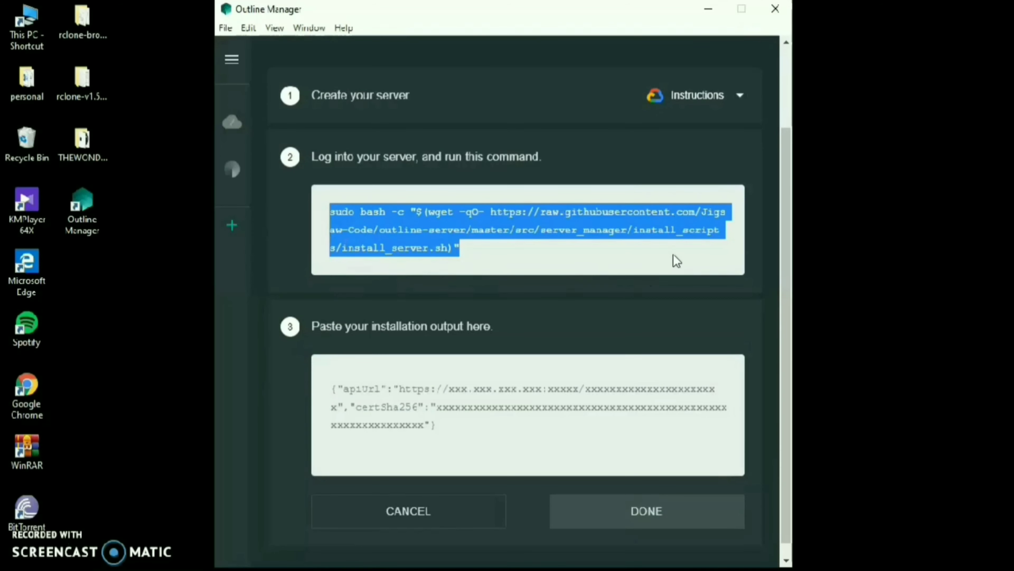
click(850, 260)
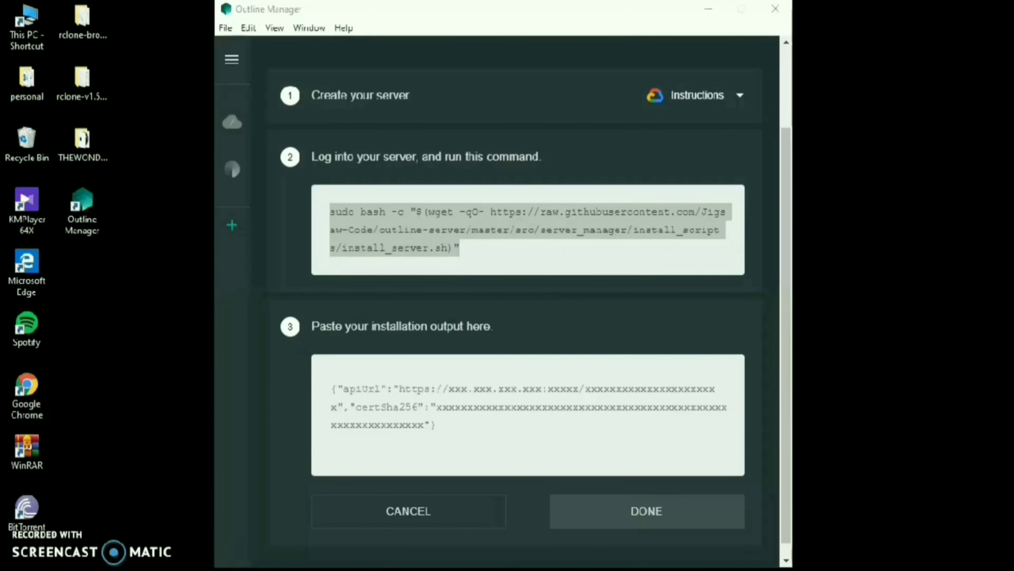
- Switch to the Google Cloud Platform console in Chrome and open the Compute Engine VM instances page
click(159, 562)
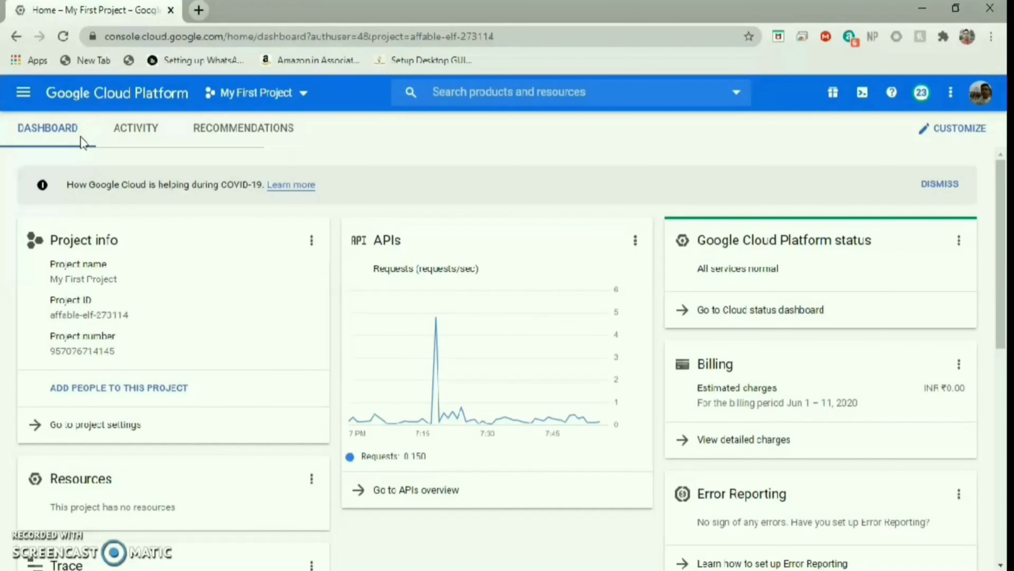
click(23, 93)
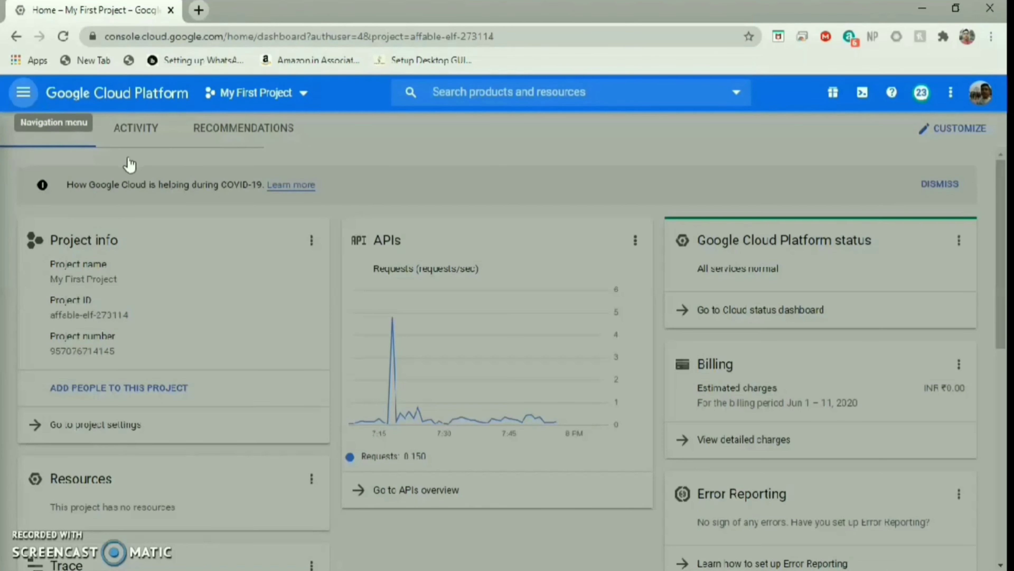
scroll(210, 265, down, 1)
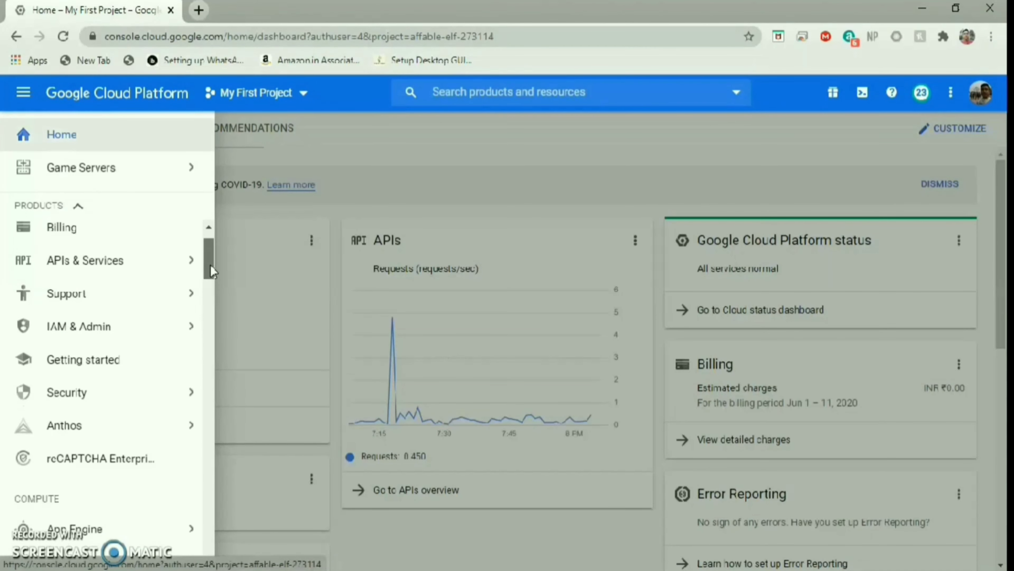
drag(210, 265, 210, 290)
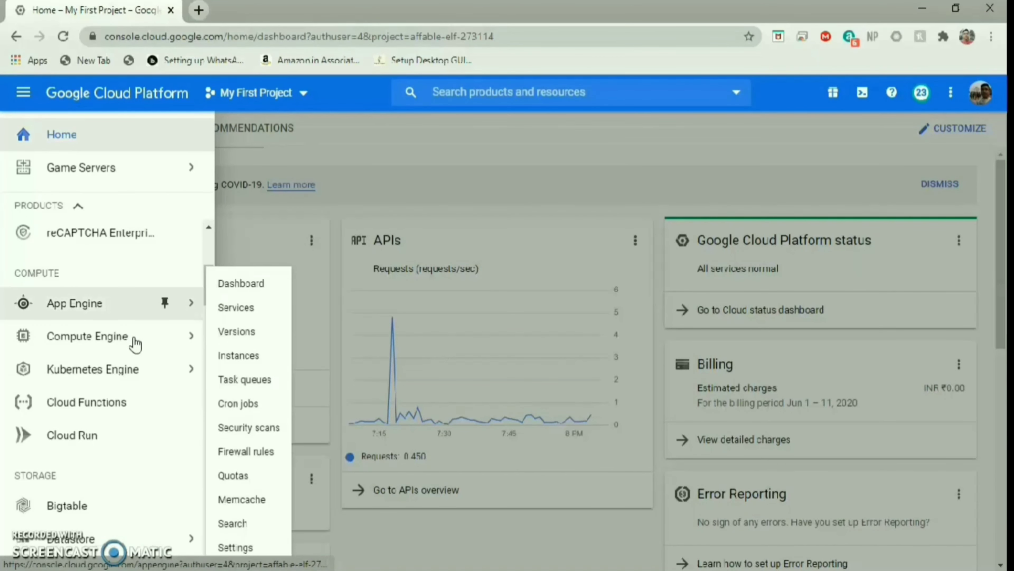
mouse_move(136, 343)
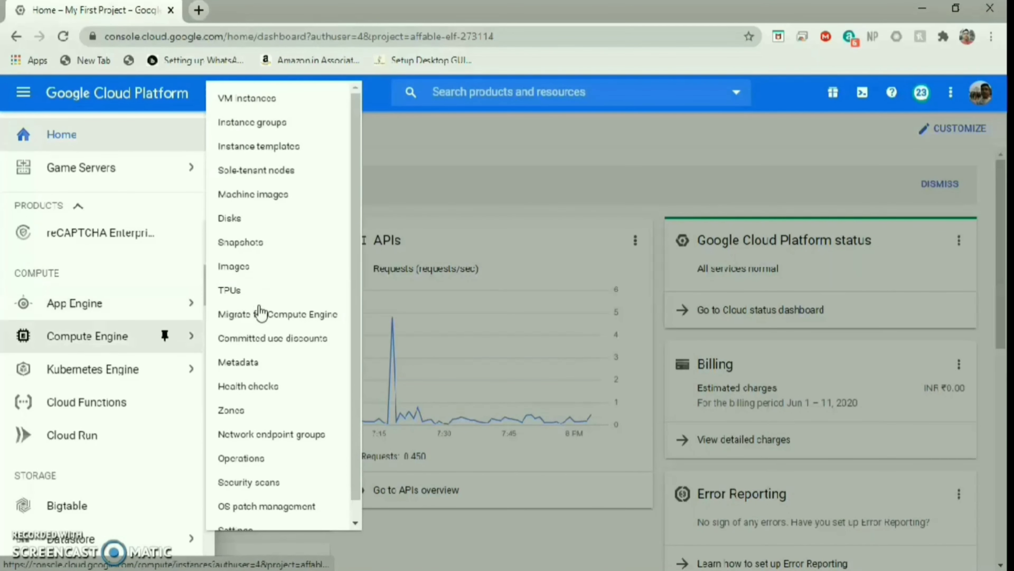
click(256, 107)
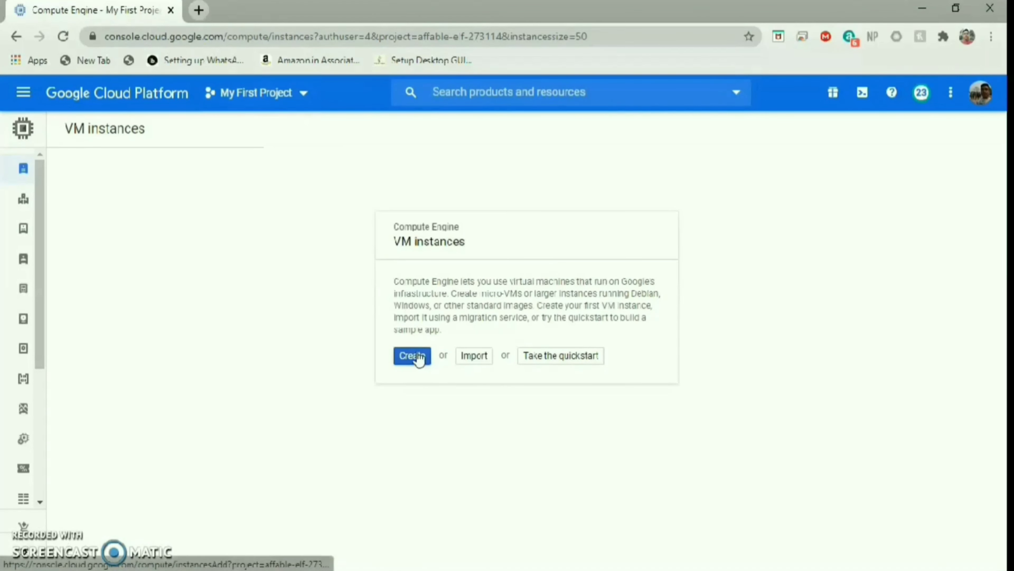
- Start creating a new VM instance and replace its default name with vpn
click(415, 356)
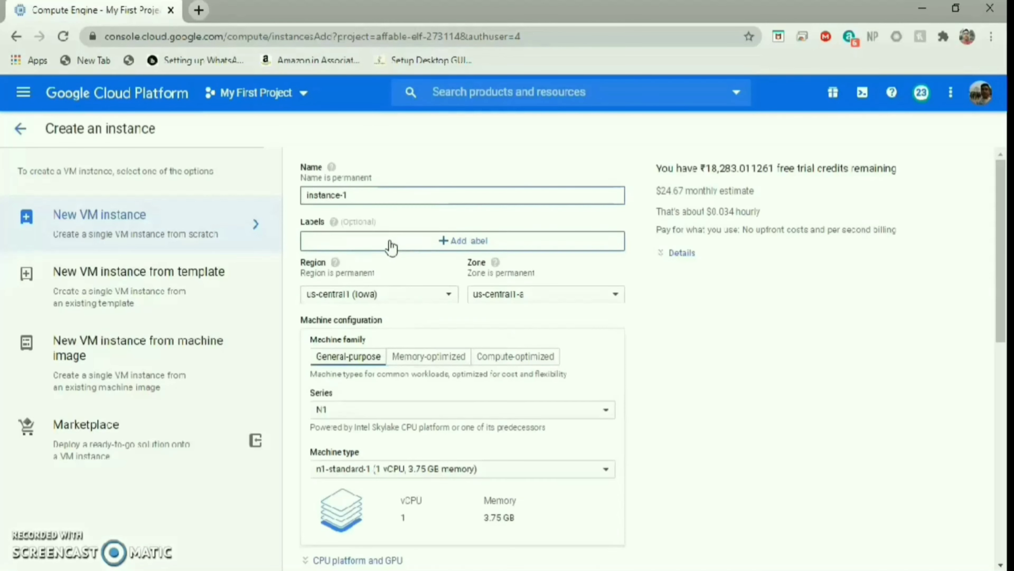
key(BackSpace)
key(BackSpace)
key(BackSpace)
key(BackSpace)
key(BackSpace)
key(BackSpace)
key(BackSpace)
key(BackSpace)
key(BackSpace)
key(BackSpace)
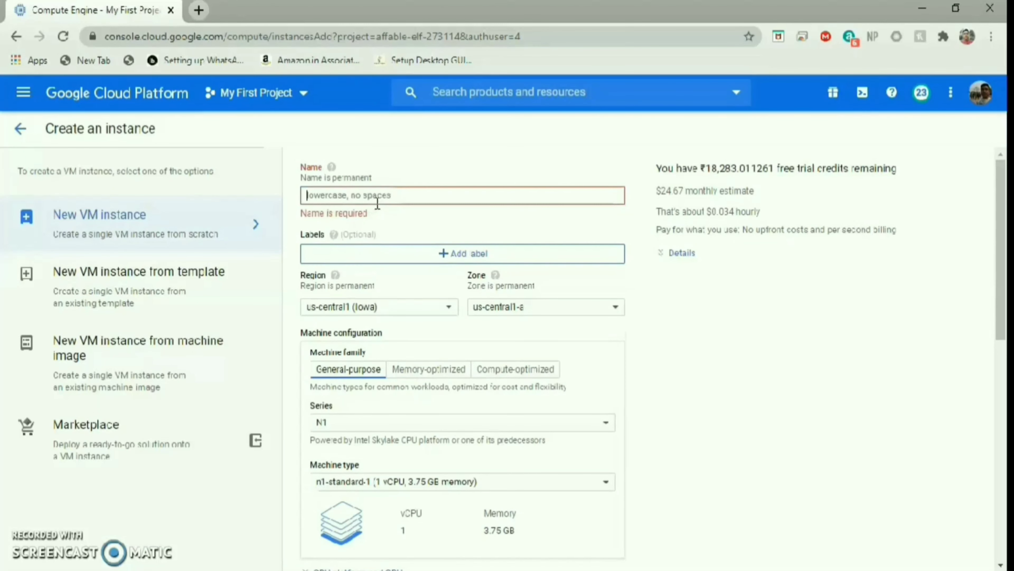
text(VPN)
key(BackSpace)
key(BackSpace)
key(BackSpace)
text(vpnip)
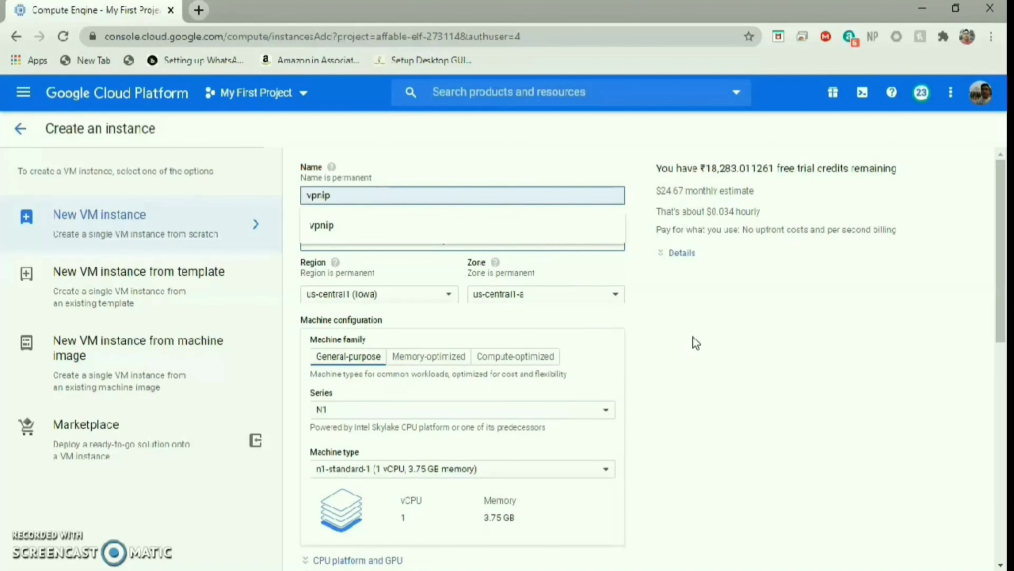
click(696, 360)
- Set the instance's region to asia-southeast1 (Singapore)
scroll(699, 363, down, 2)
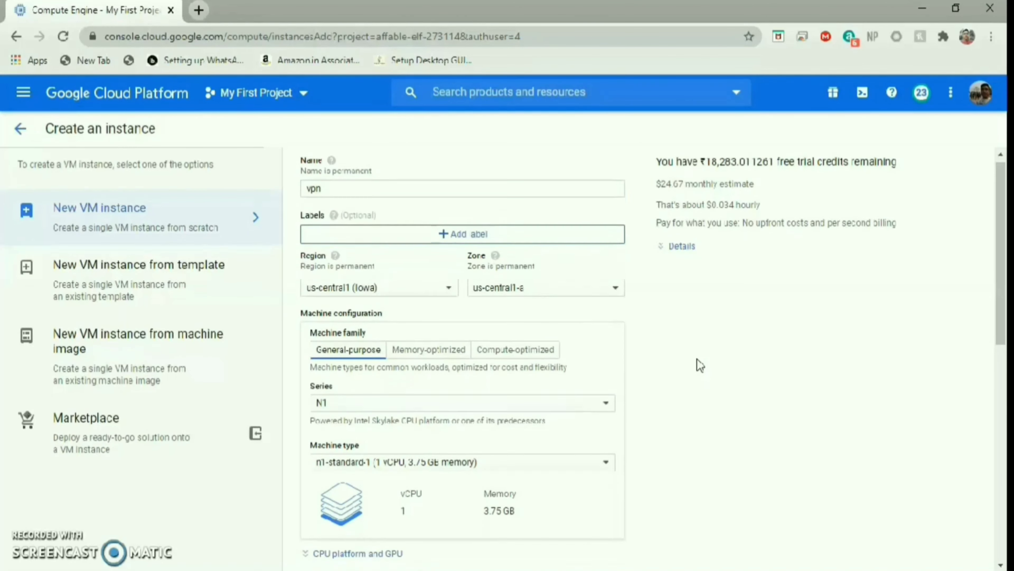
scroll(700, 364, down, 3)
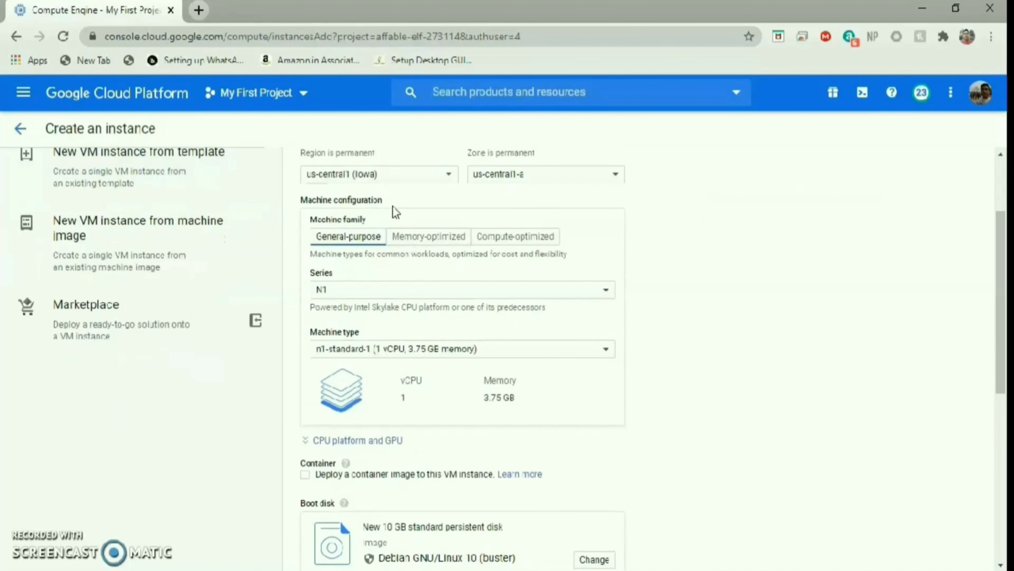
click(404, 176)
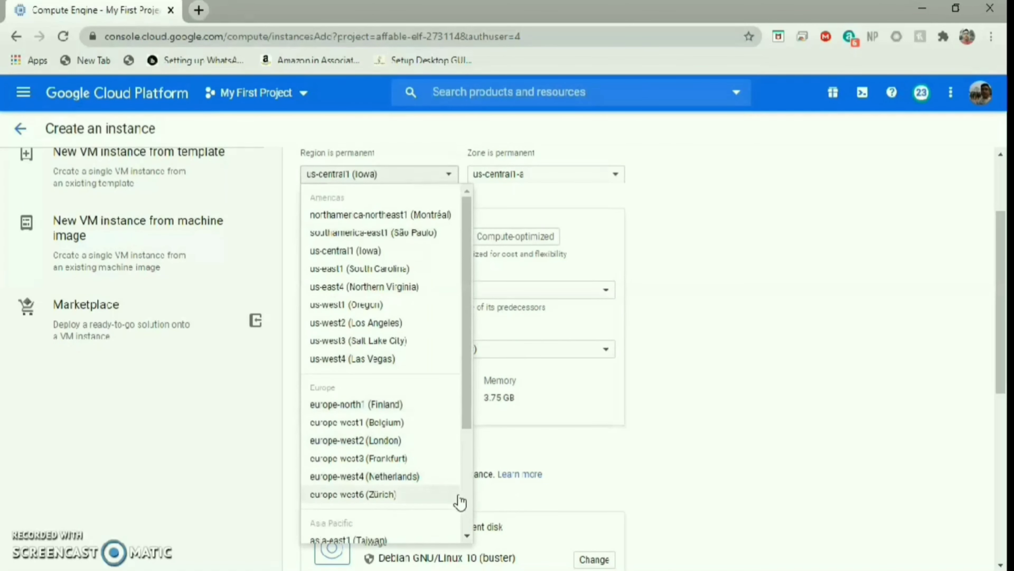
scroll(468, 507, down, 4)
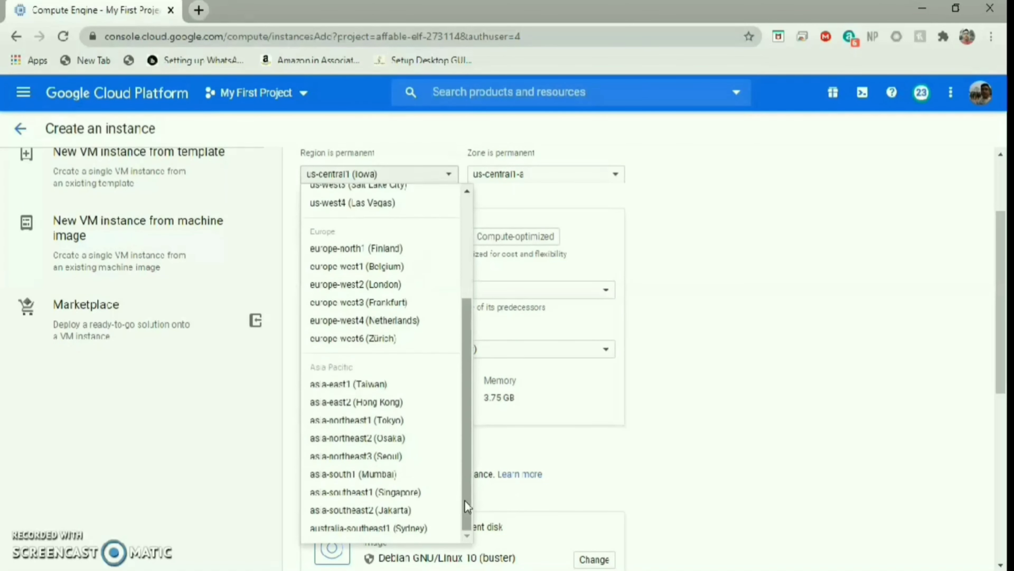
click(393, 492)
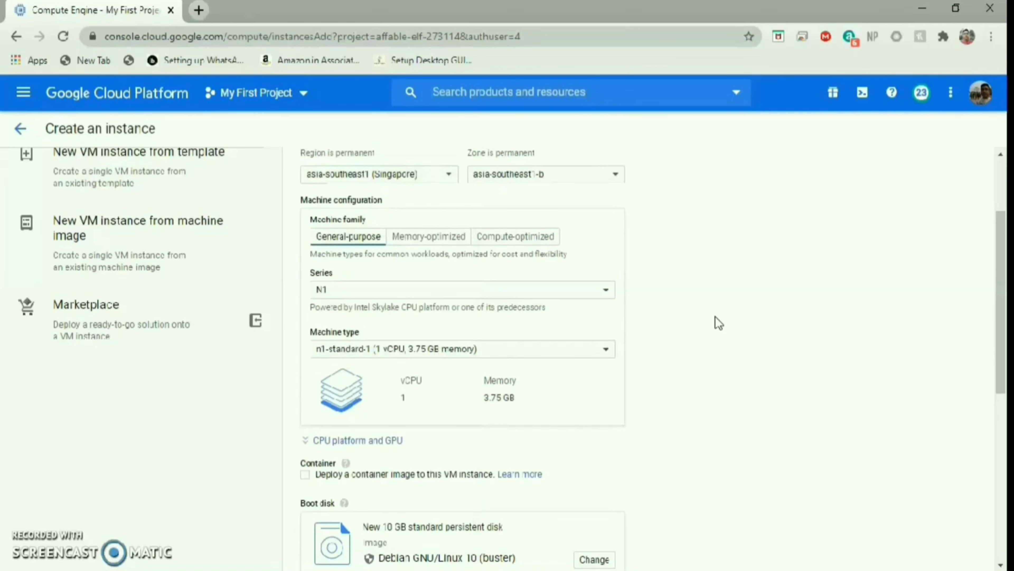
- Set the instance's machine type to f1-micro (1 vCPU, 614 MB memory)
scroll(717, 322, down, 1)
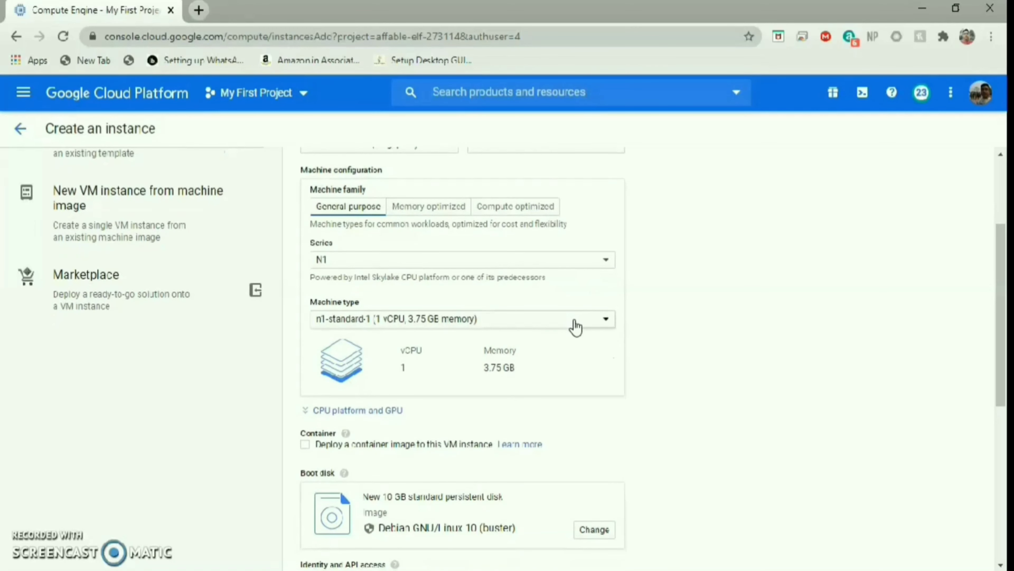
click(575, 327)
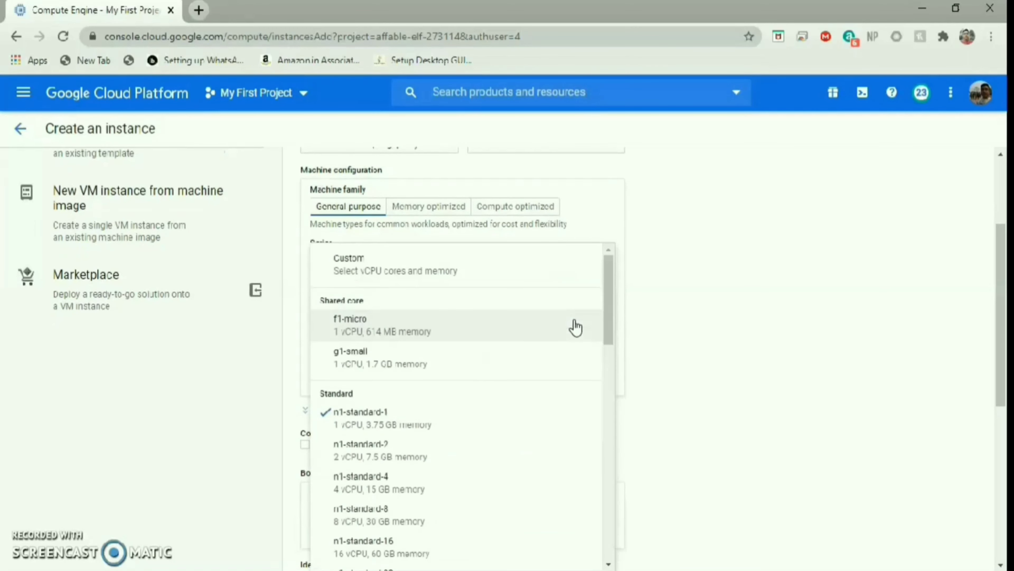
click(496, 323)
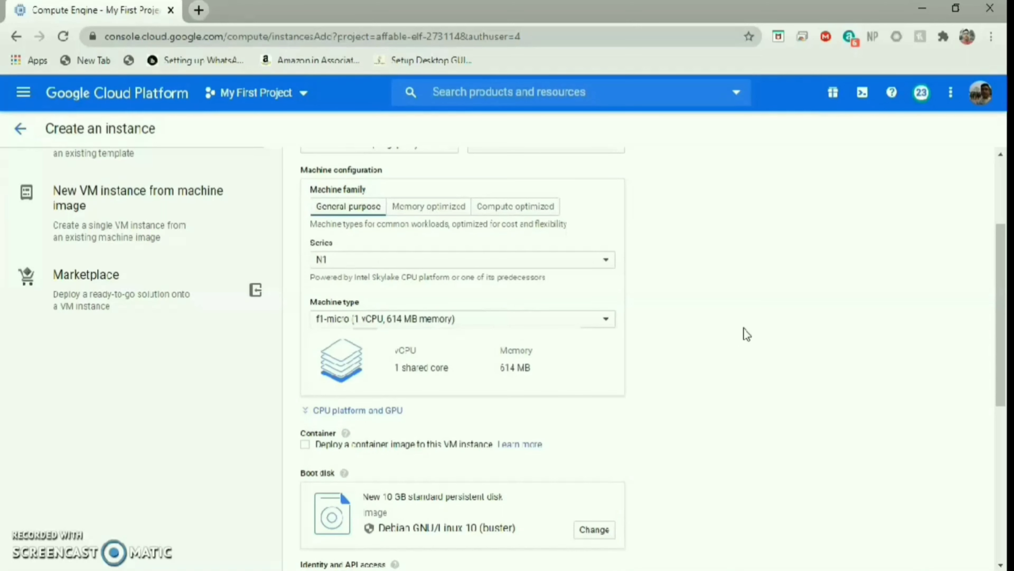
- Change the instance's boot disk image to the Ubuntu operating system, version Ubuntu 20.04 LTS
scroll(745, 334, down, 1)
scroll(743, 330, down, 2)
drag(608, 308, 605, 322)
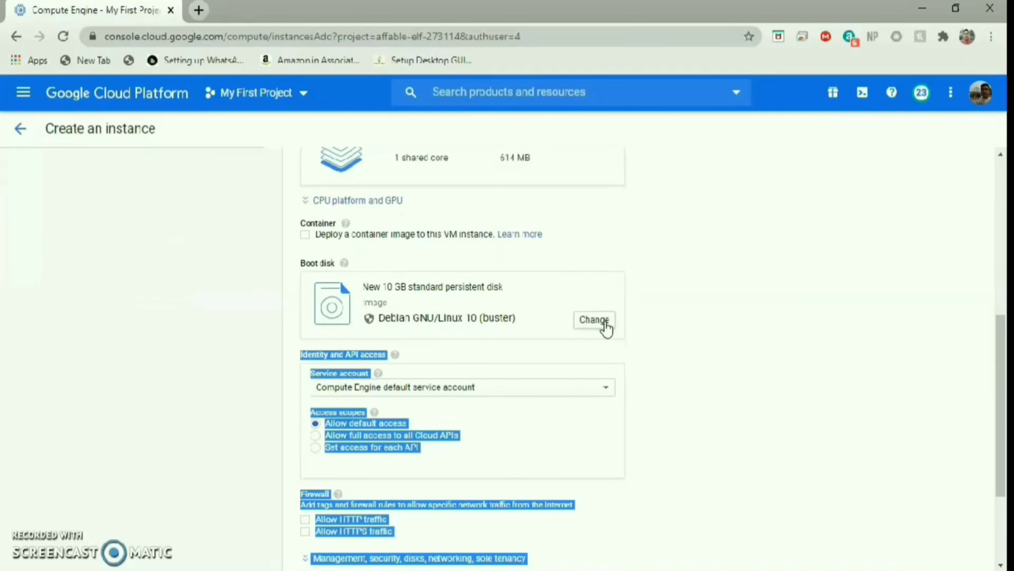
click(604, 322)
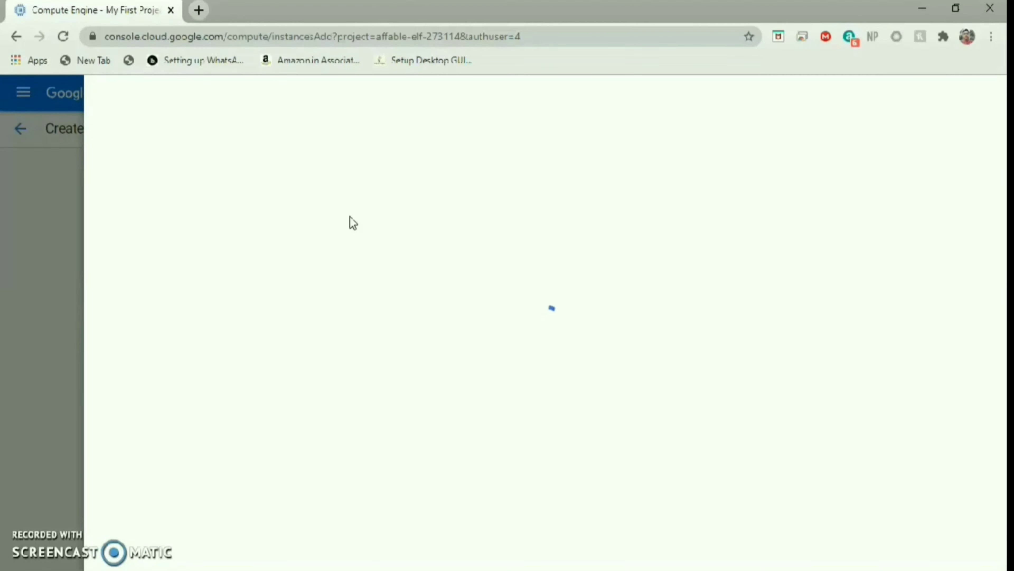
click(292, 189)
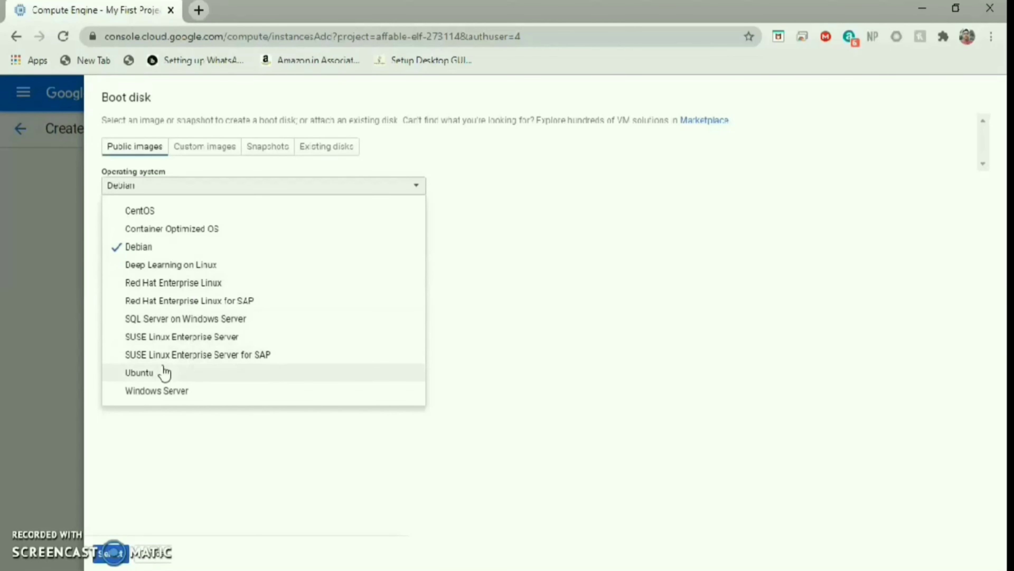
click(164, 371)
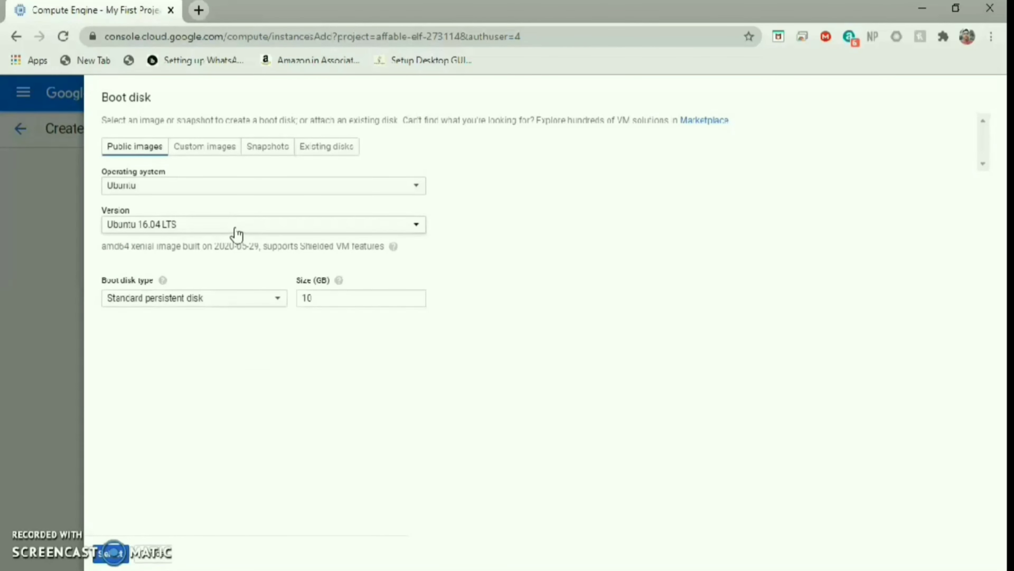
click(236, 226)
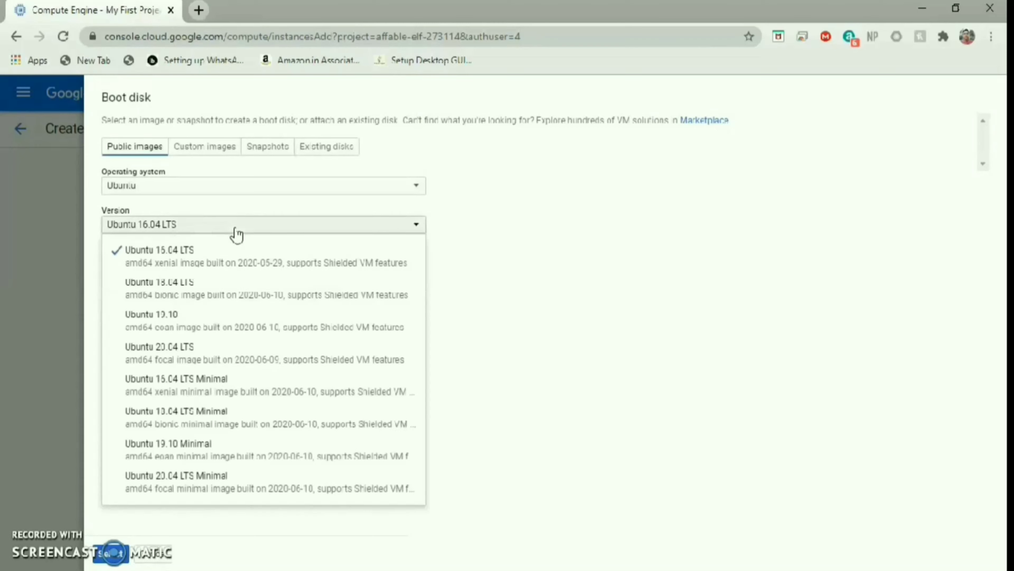
click(157, 352)
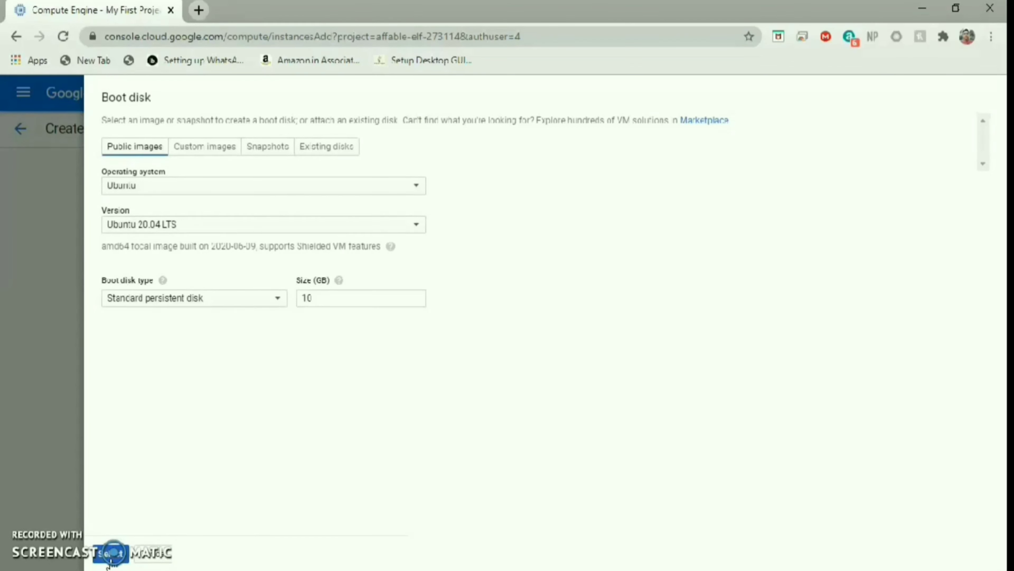
click(112, 553)
click(729, 399)
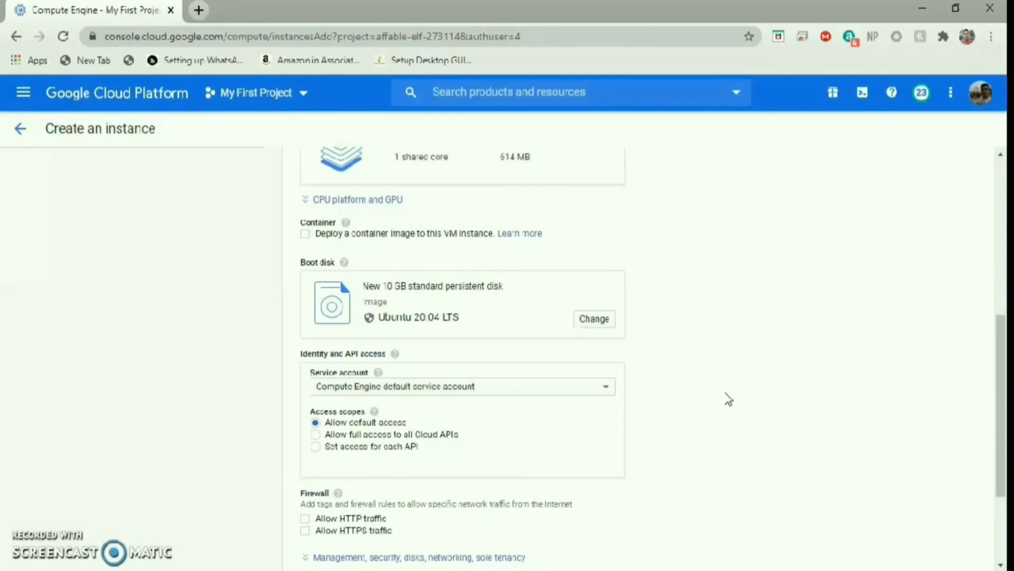
- Allow HTTPS traffic through the instance's firewall and create the VM instance
scroll(729, 400, down, 3)
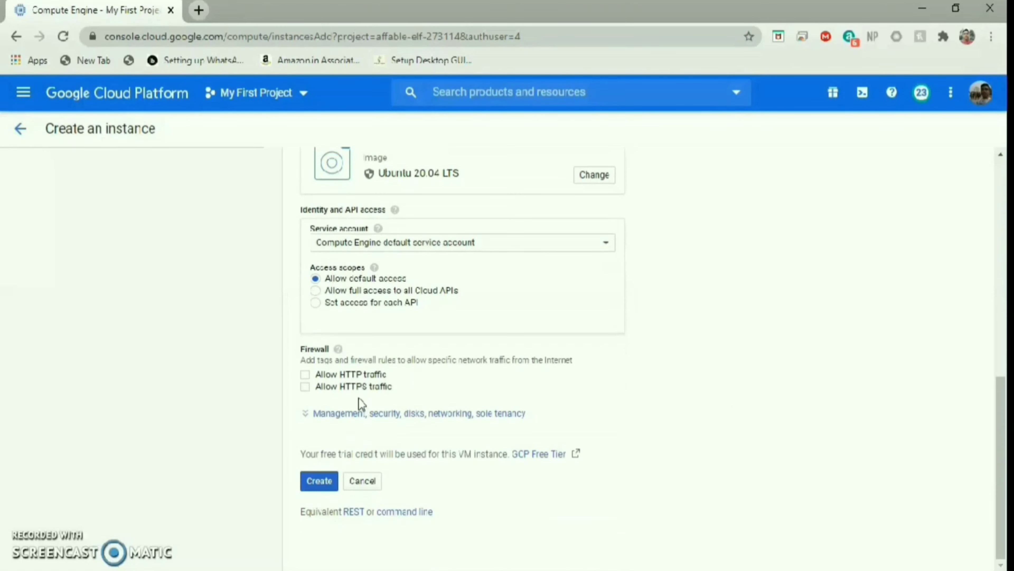
click(357, 390)
click(329, 486)
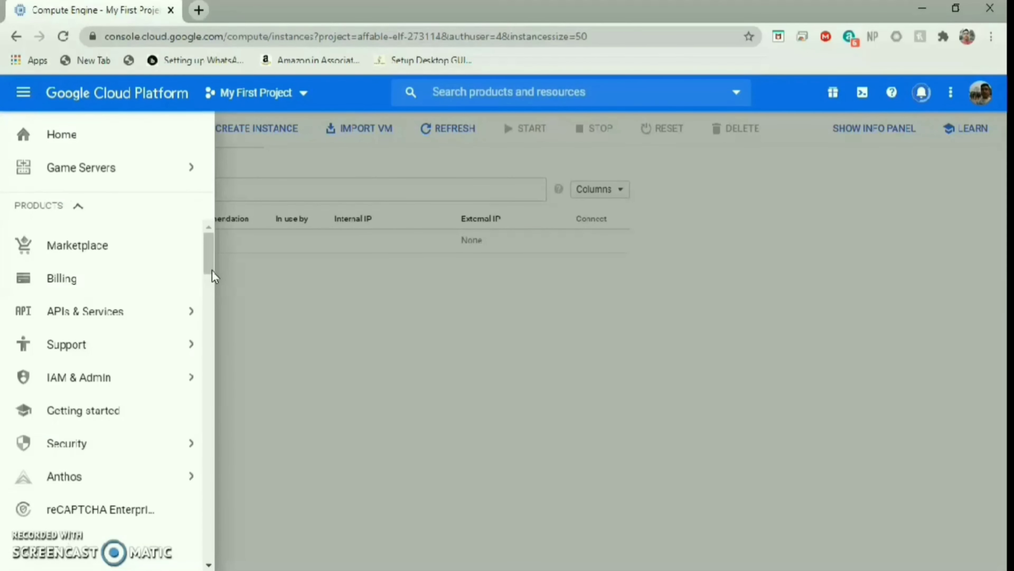
- Open the Firewall page of the project's VPC network
scroll(210, 272, down, 7)
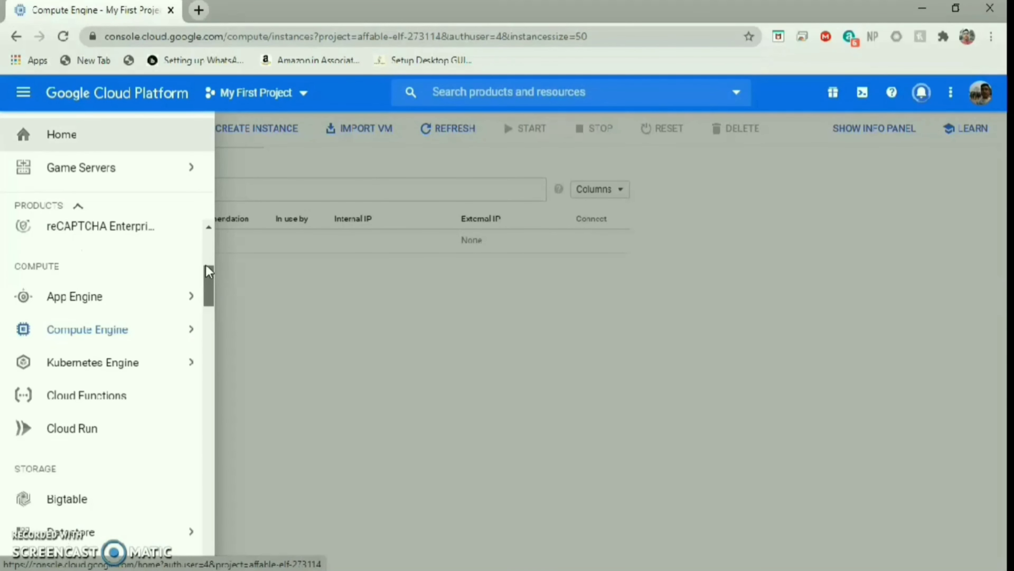
scroll(206, 295, up, 3)
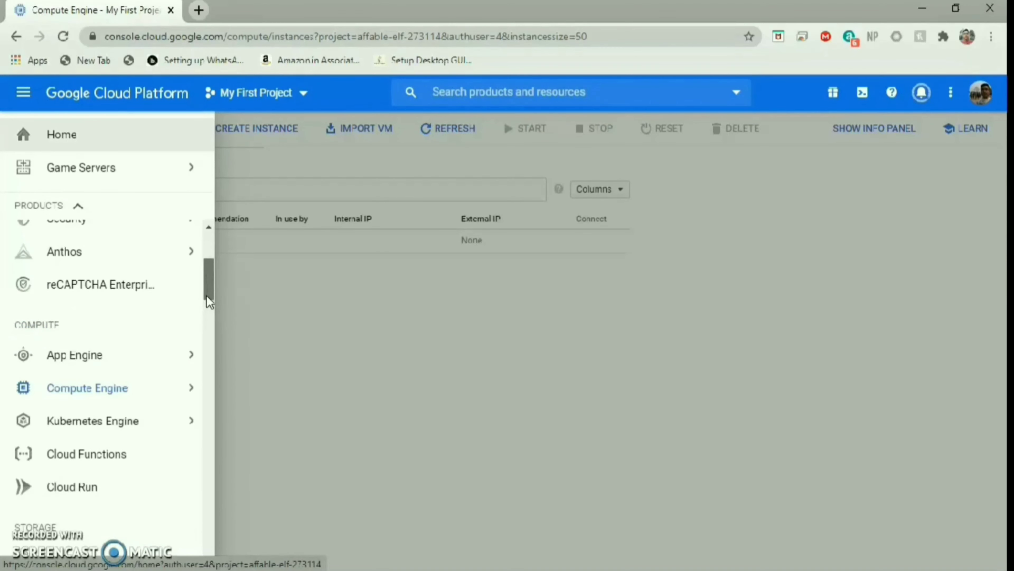
scroll(206, 294, down, 2)
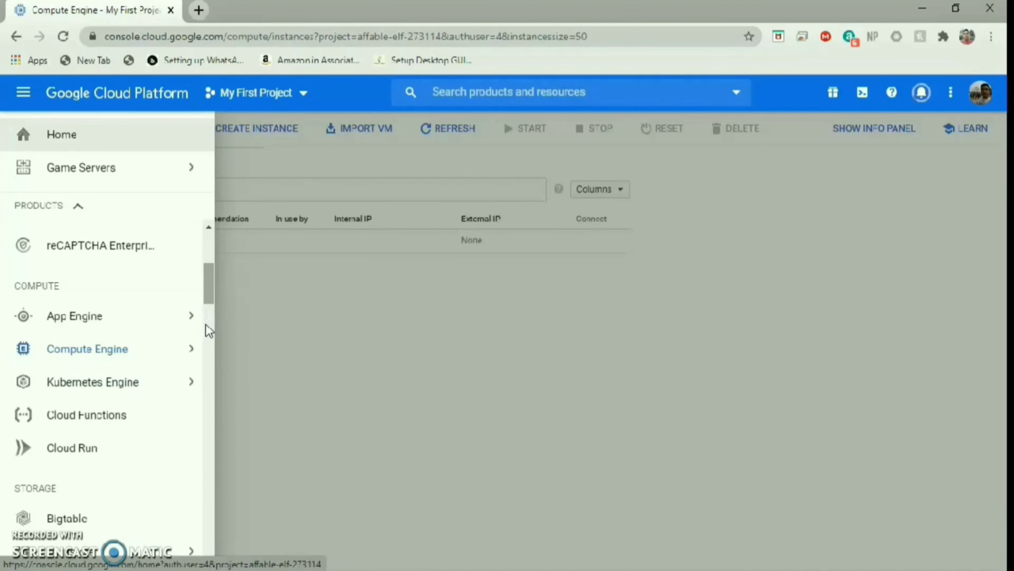
scroll(206, 328, down, 6)
scroll(209, 351, down, 5)
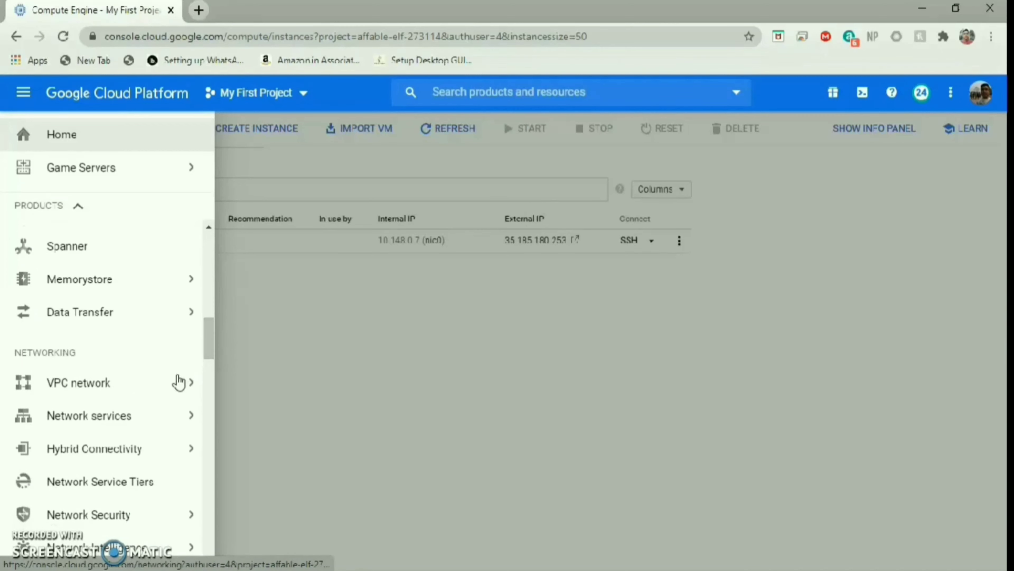
mouse_move(178, 383)
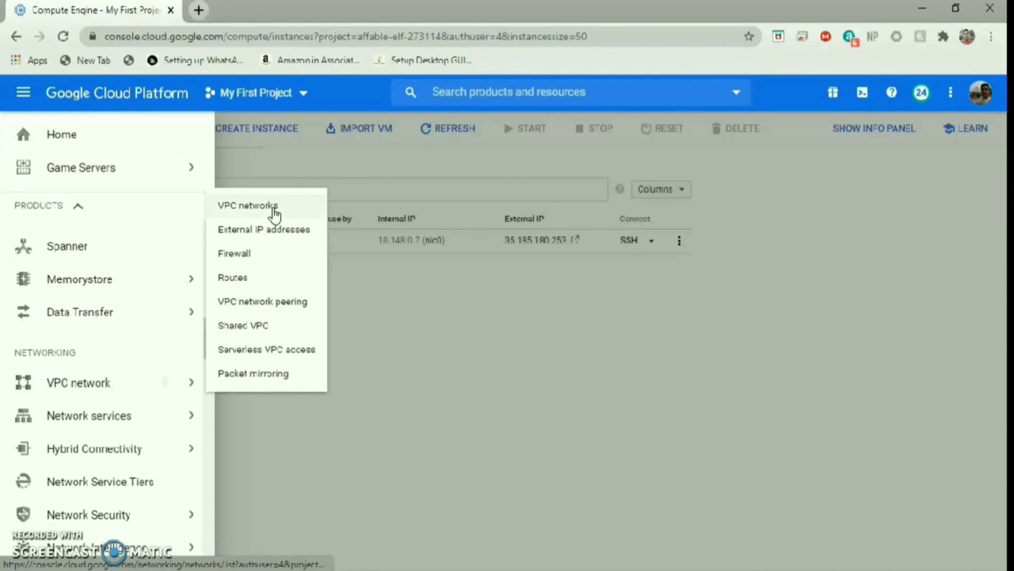
click(279, 256)
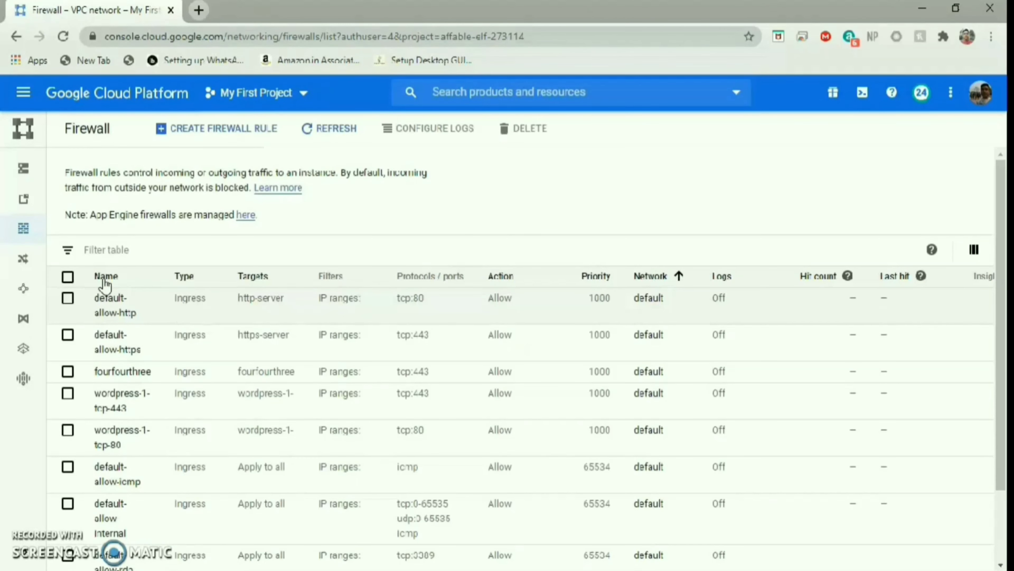
- Start a new firewall rule named "all" and give it the target tag "all"
click(213, 136)
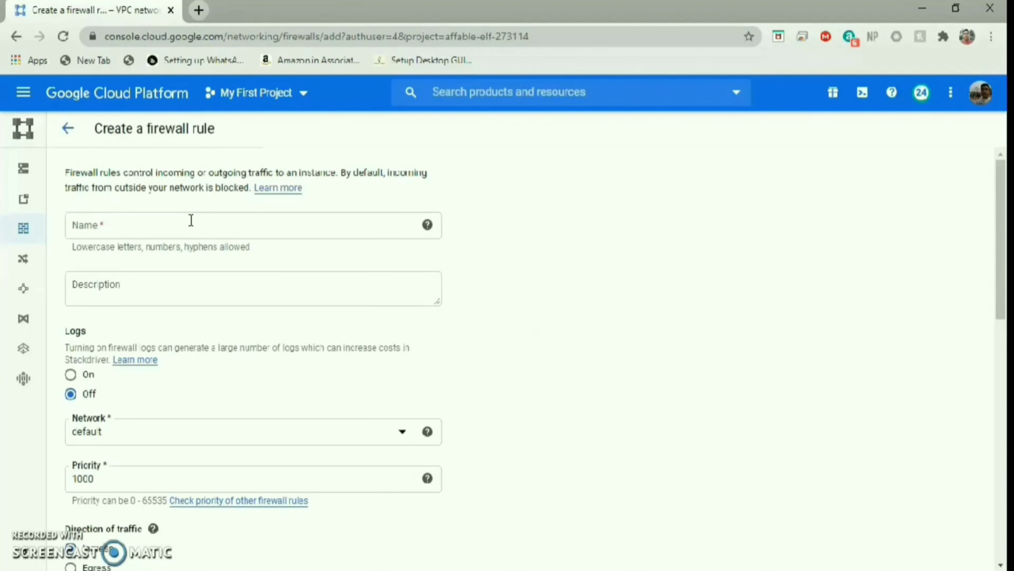
click(191, 220)
text(all)
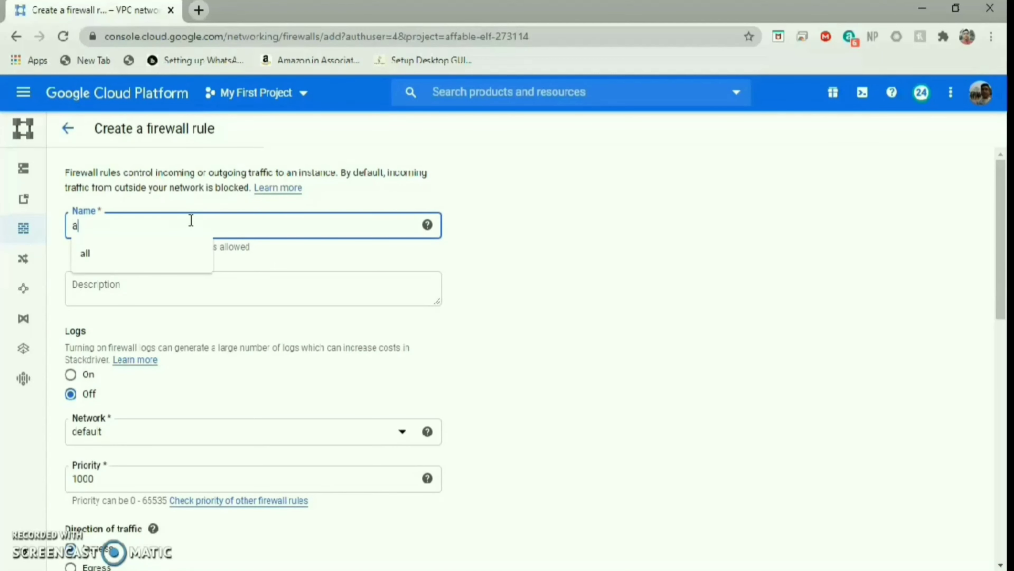
click(734, 417)
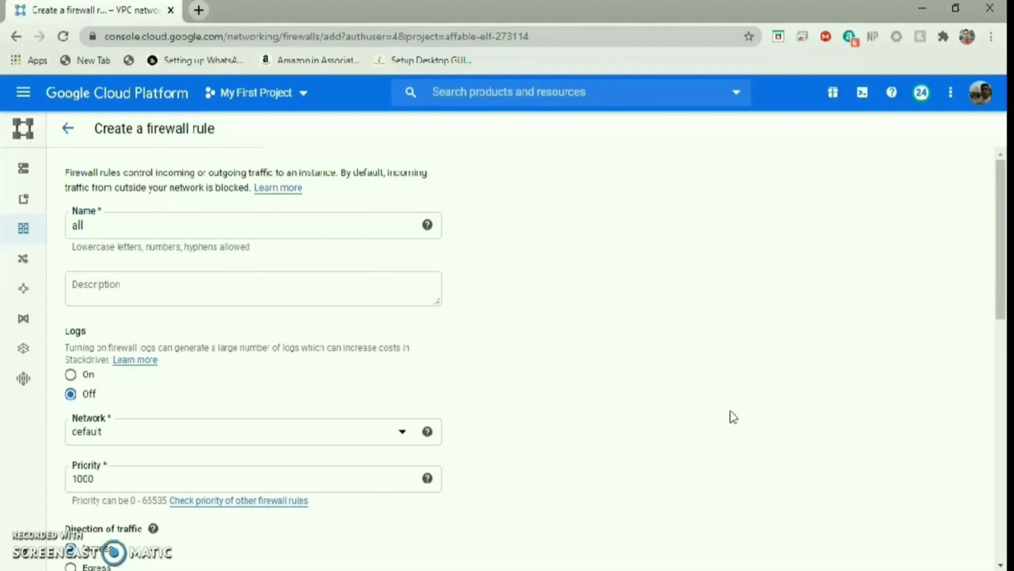
scroll(734, 416, down, 2)
scroll(734, 417, up, 1)
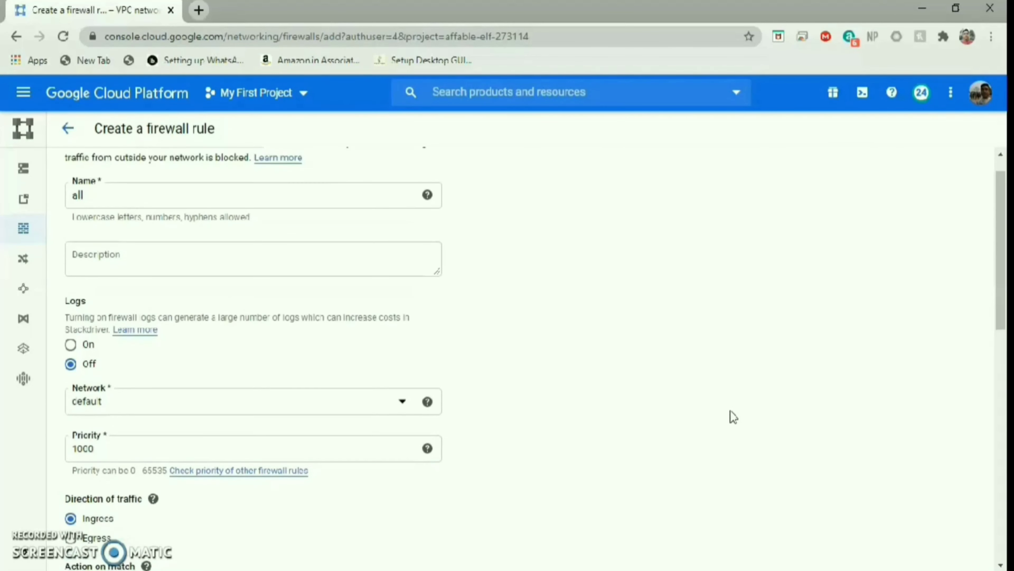
scroll(733, 416, down, 1)
scroll(531, 400, down, 2)
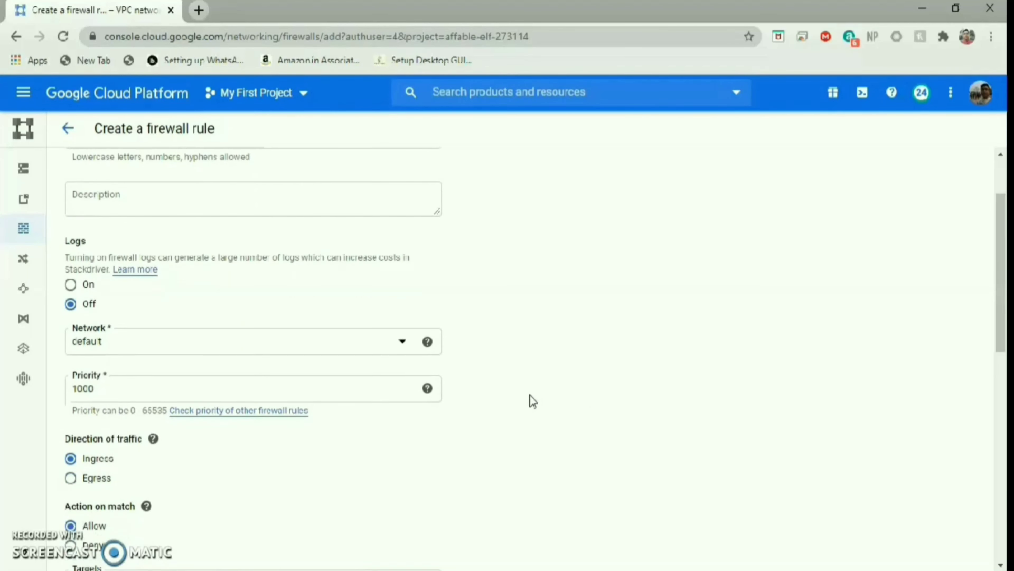
scroll(531, 399, down, 10)
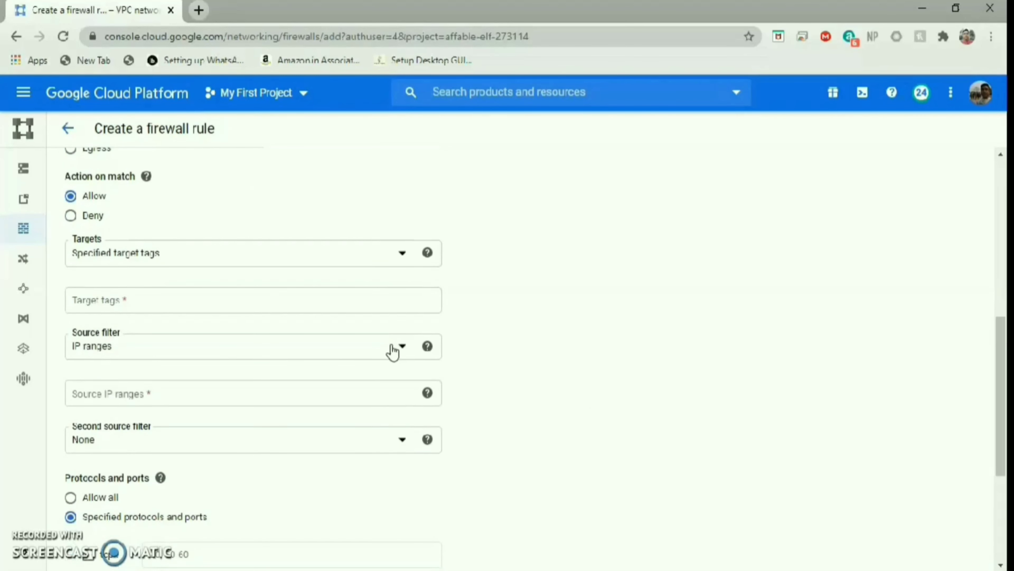
click(375, 302)
text(all)
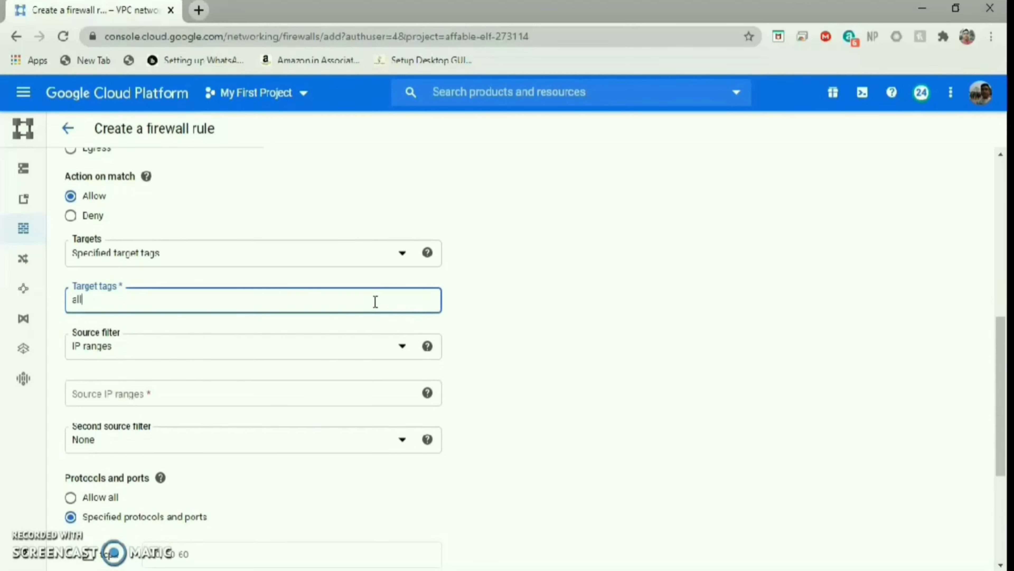
click(460, 334)
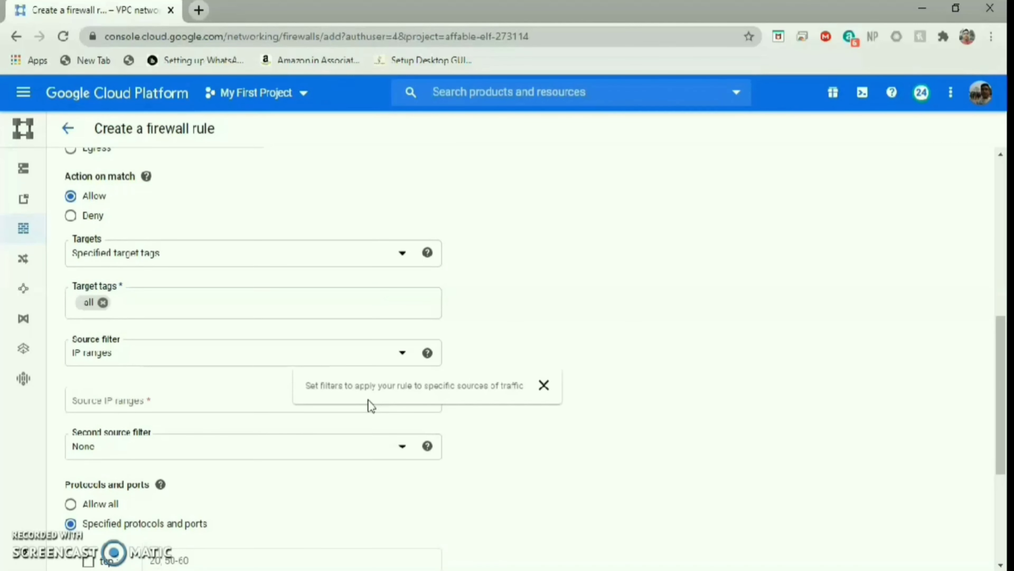
- Set the firewall rule's source IP range to 0.0.0.0/0 and allow all protocols and ports
click(279, 409)
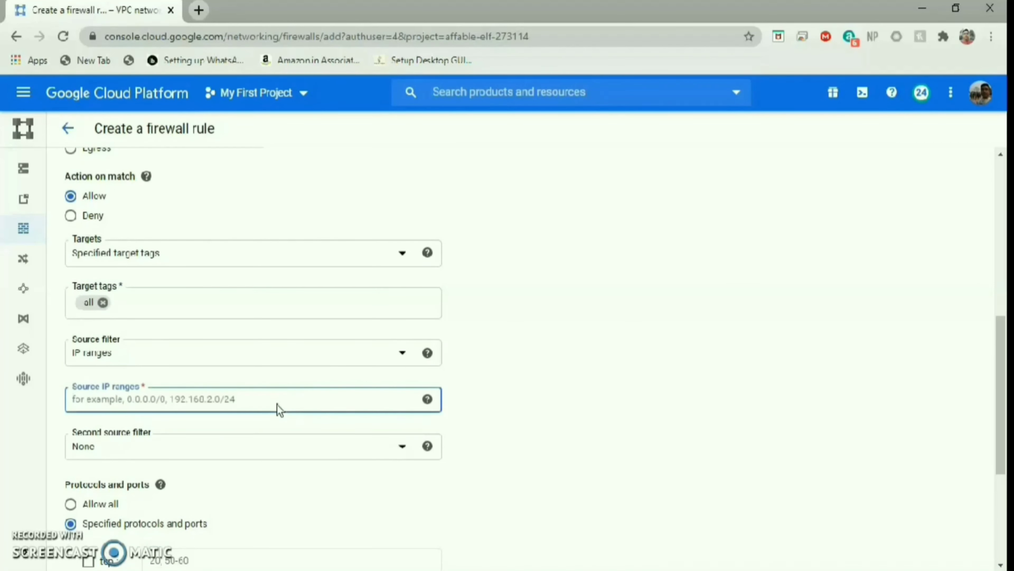
text(0.0.0.0/0)
key(Return)
scroll(277, 401, down, 5)
click(107, 275)
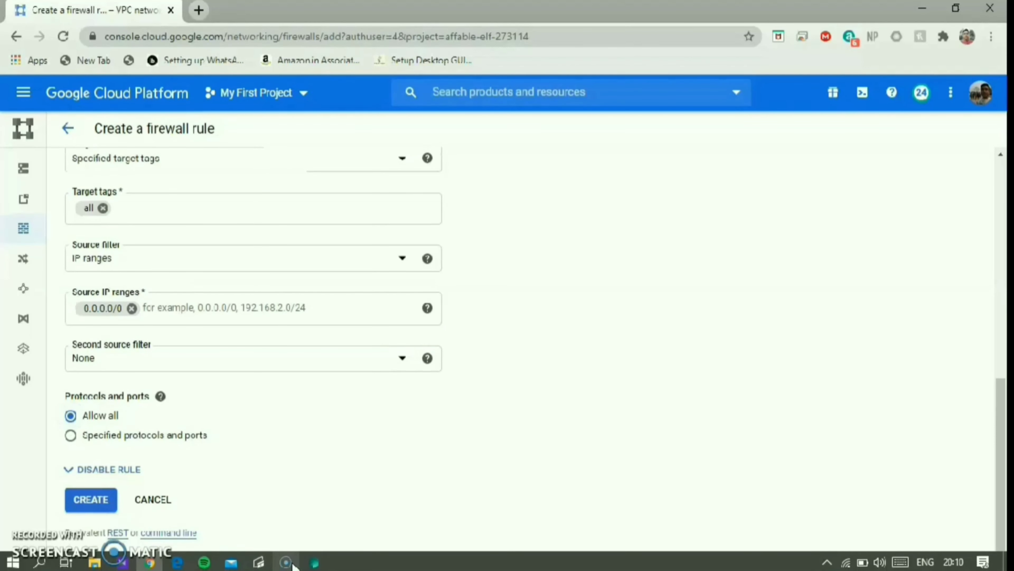
- Switch to Outline Manager, remove the unreachable Outline server and open the Google Cloud Platform setup instructions
click(314, 562)
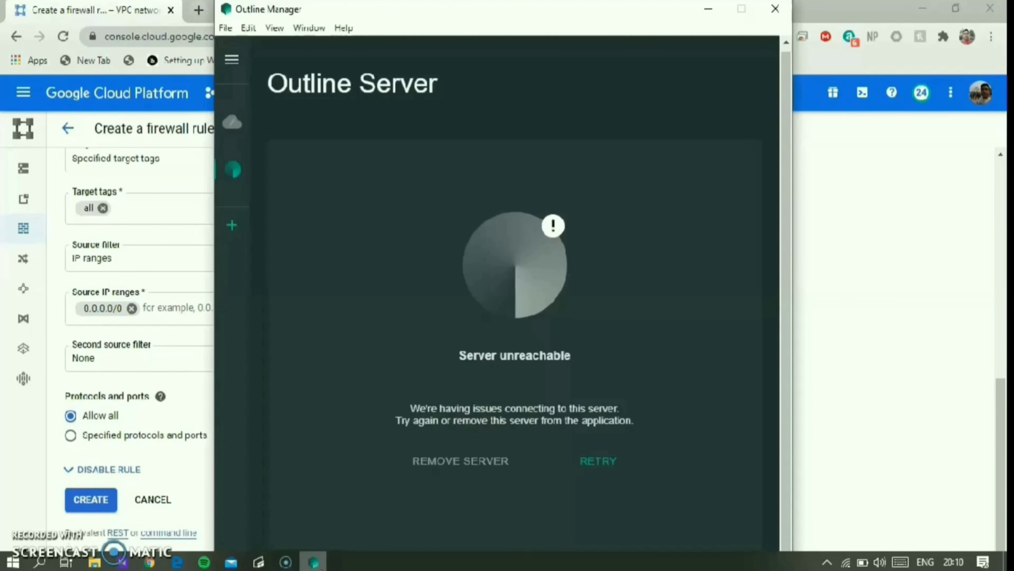
click(491, 461)
click(627, 344)
click(615, 401)
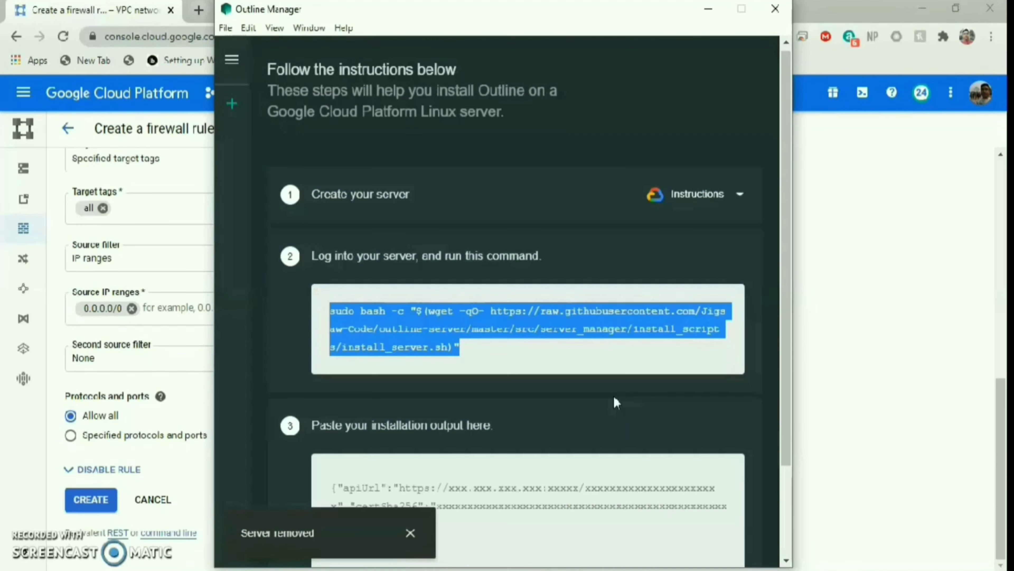
- Review the firewall rule section of the server creation instructions, then return to Google Cloud Platform and create the "all" firewall rule
click(709, 195)
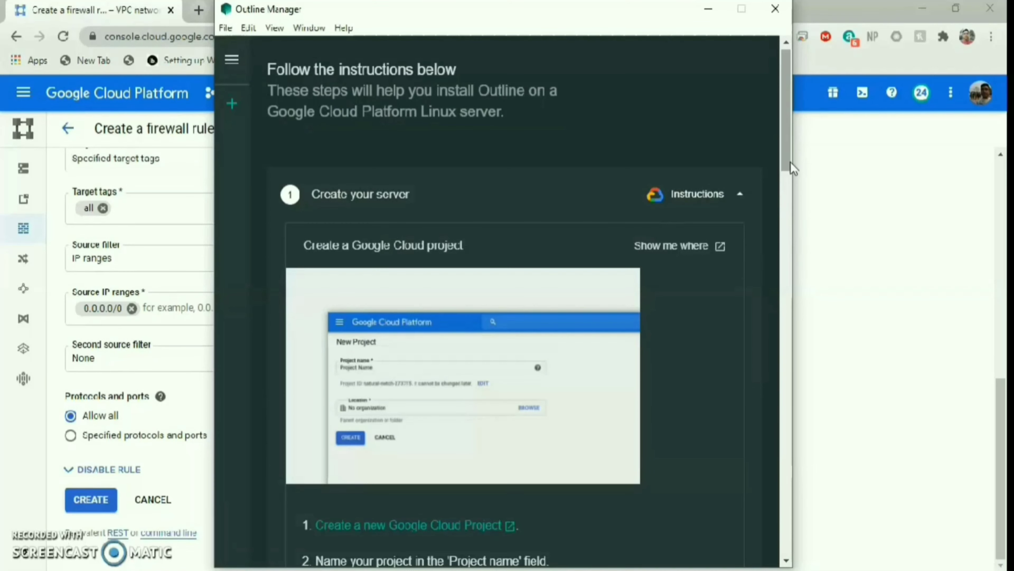
drag(787, 157, 819, 308)
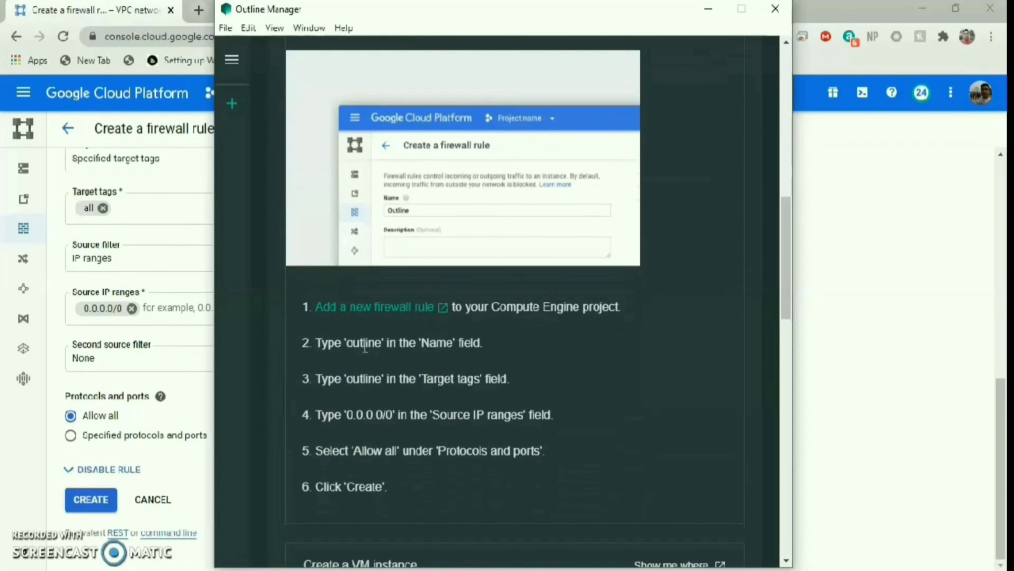
click(708, 10)
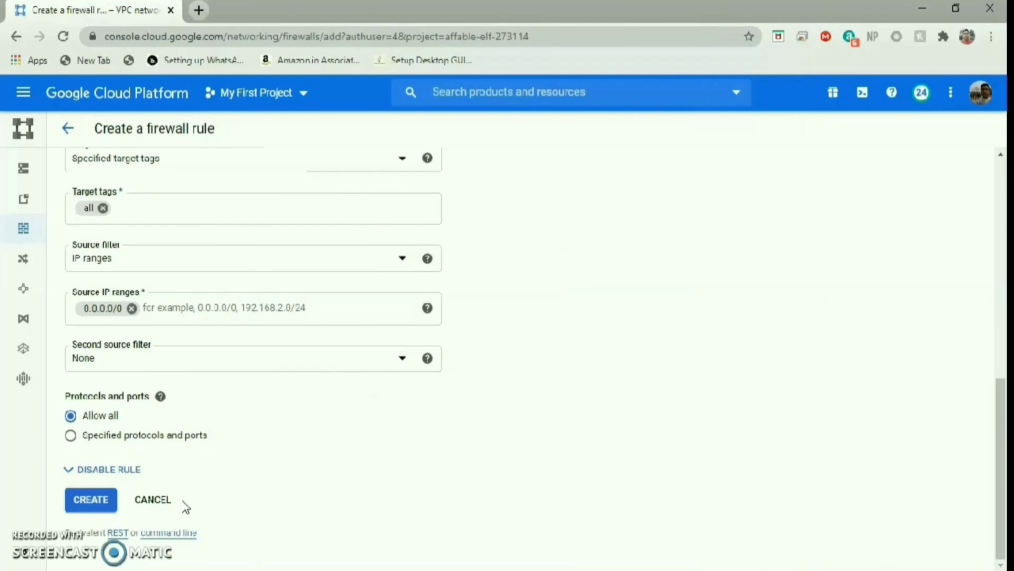
click(95, 507)
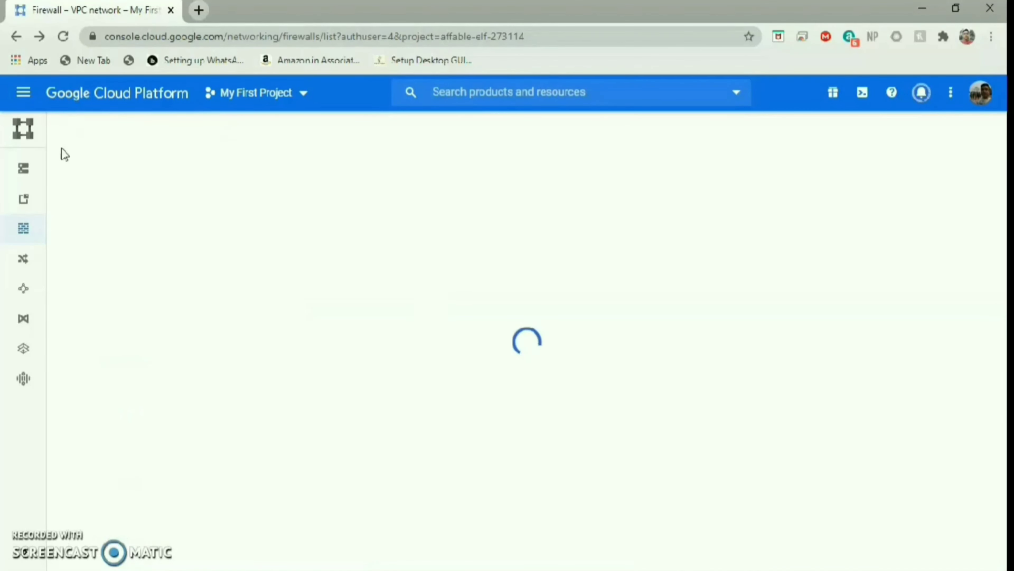
- Change the vpn instance's external IP address from ephemeral to static, reserving it under the name "ip"
click(32, 173)
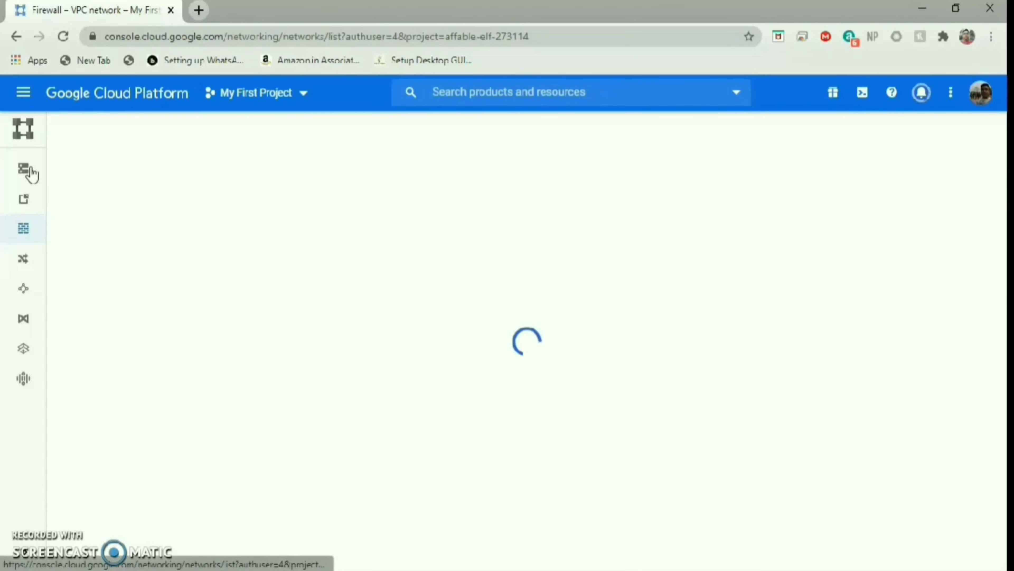
click(25, 200)
click(414, 240)
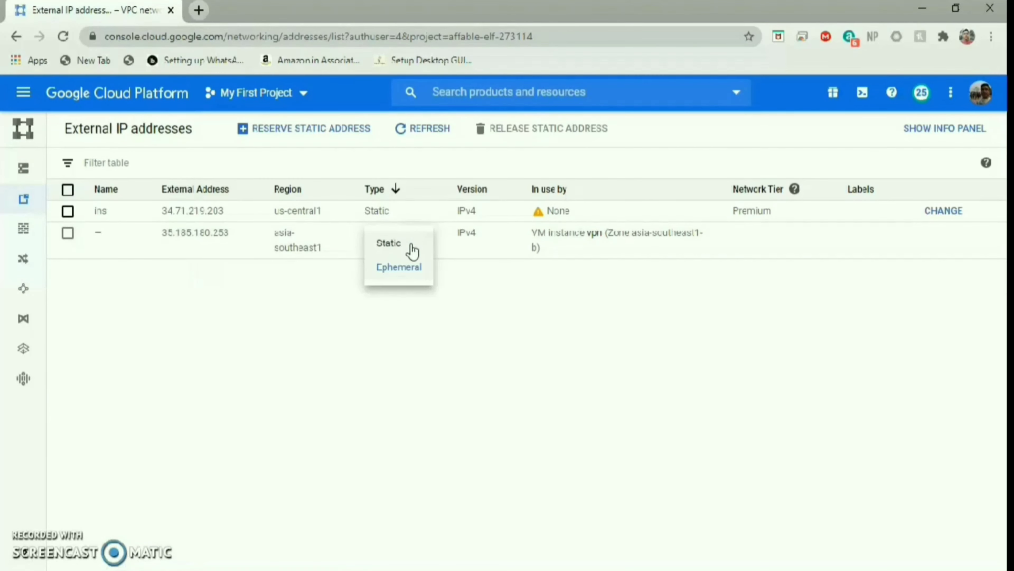
click(411, 245)
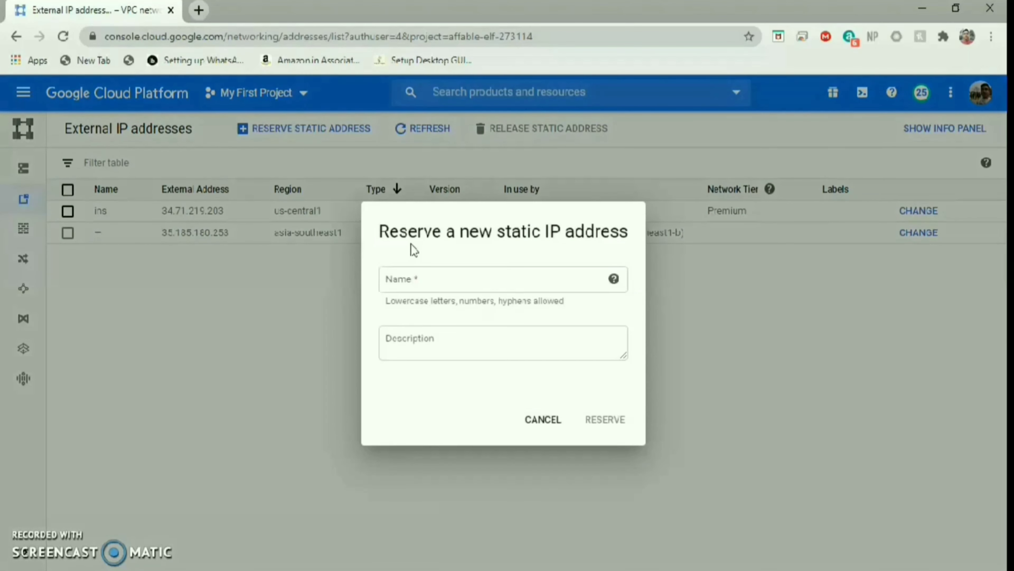
click(427, 283)
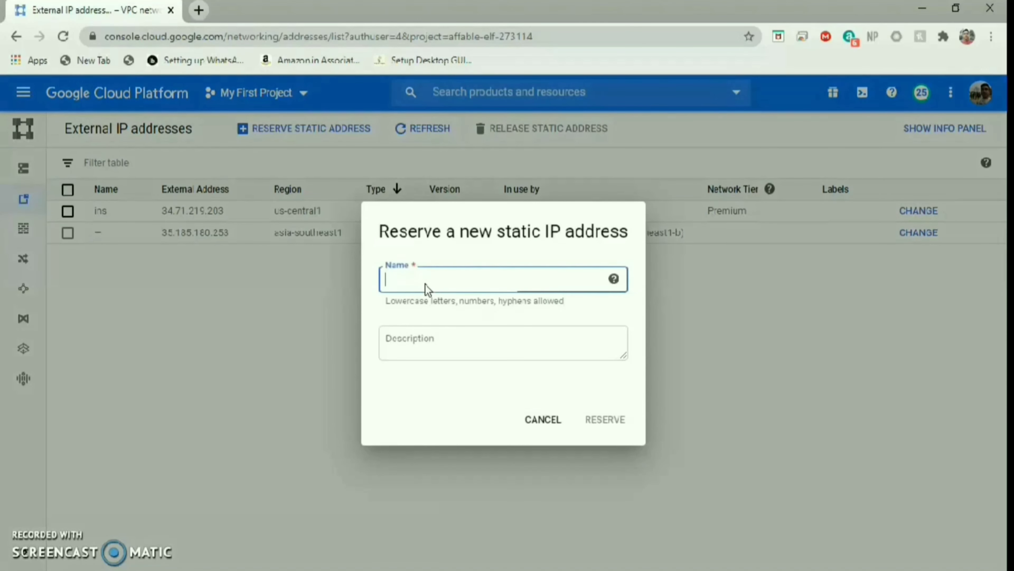
text(ip)
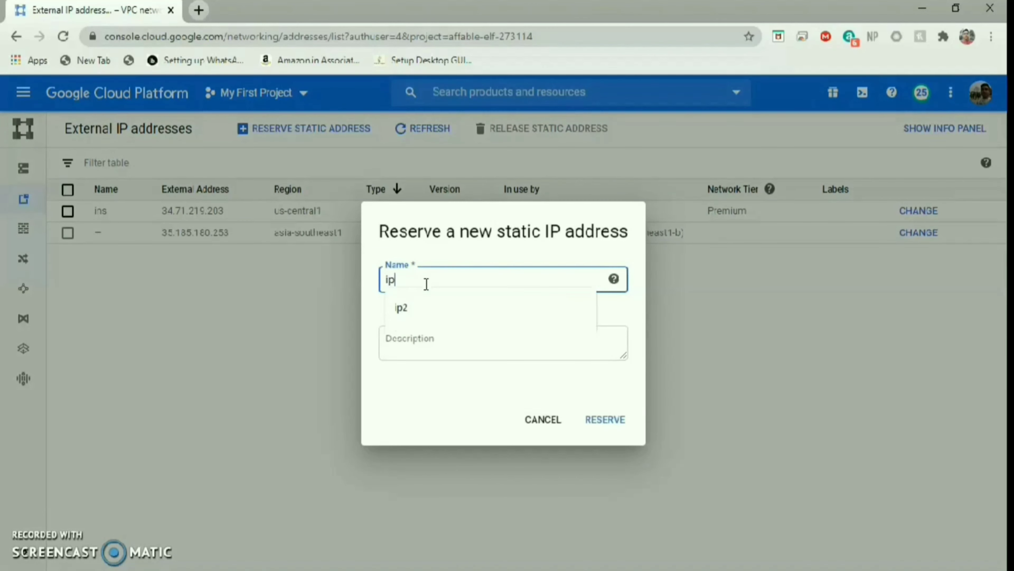
click(599, 421)
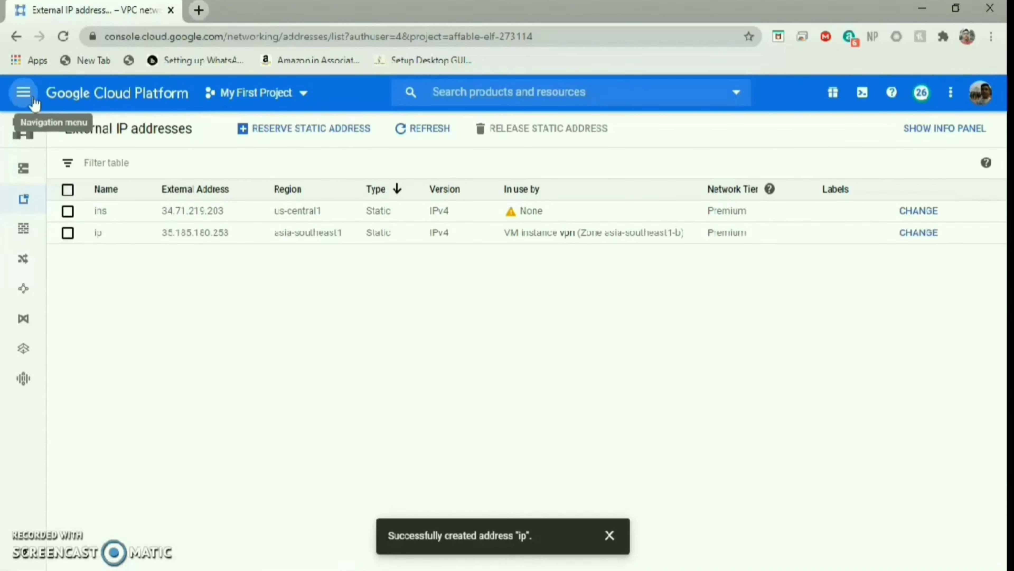
- Open the details of the vpn instance from the project's Compute Engine resources
click(60, 92)
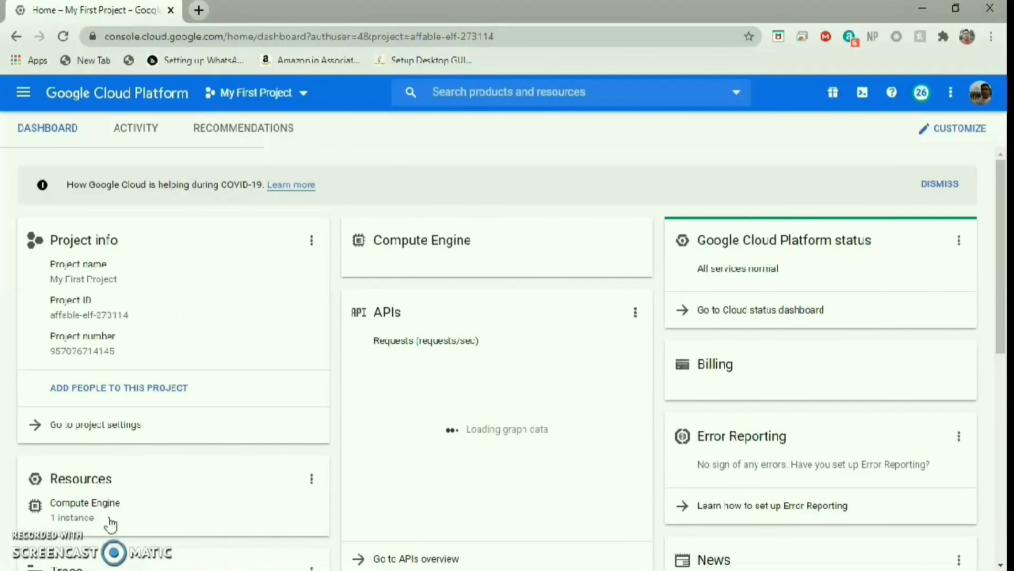
click(110, 520)
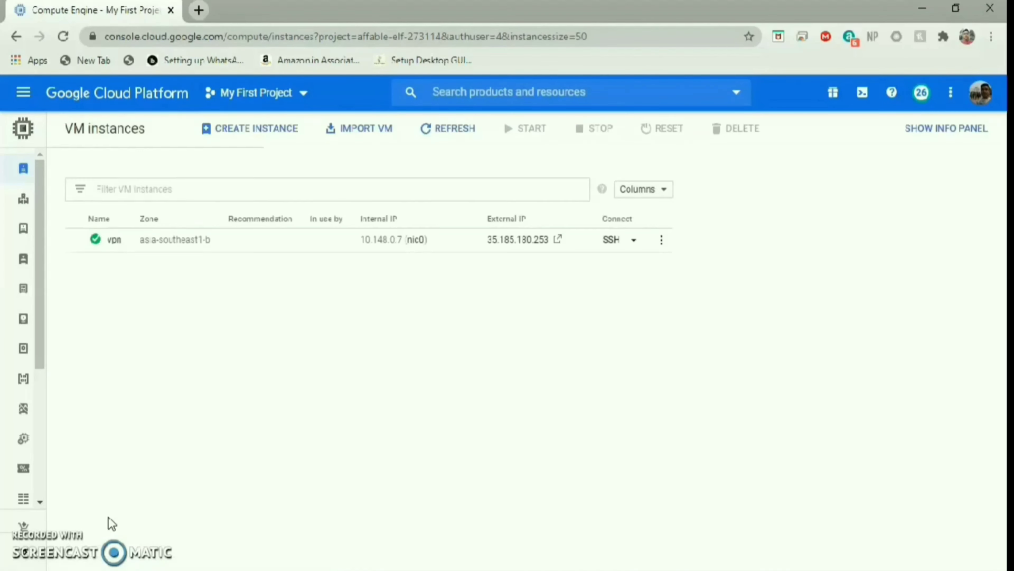
click(115, 241)
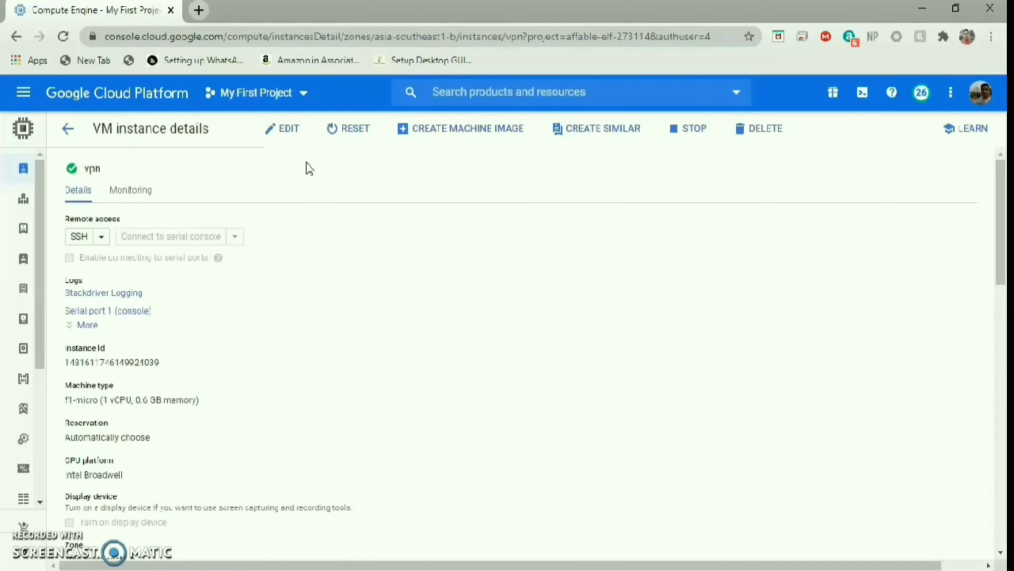
- Edit the vpn instance to add the network tag "all" and save the changes
click(286, 130)
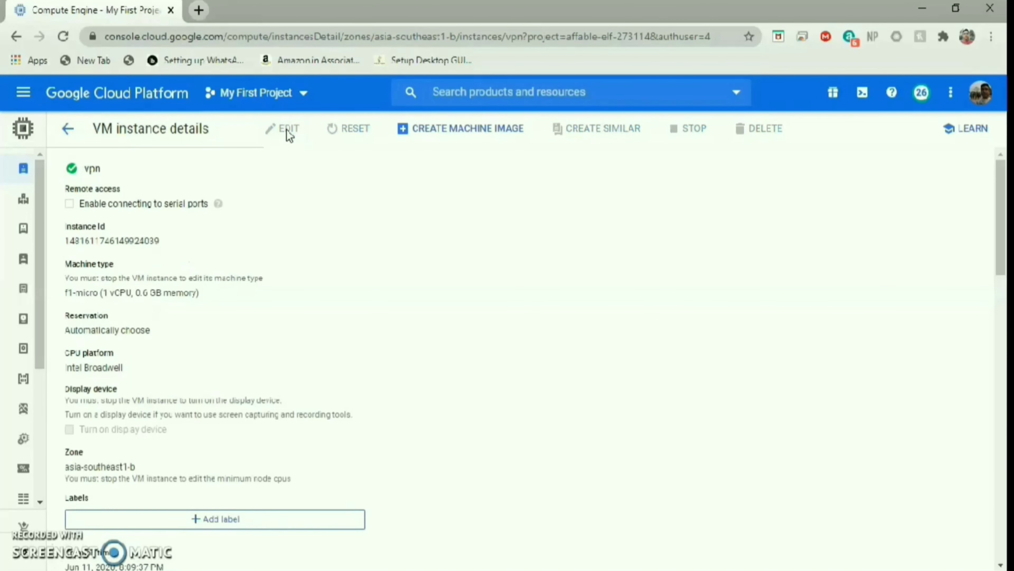
scroll(690, 327, down, 9)
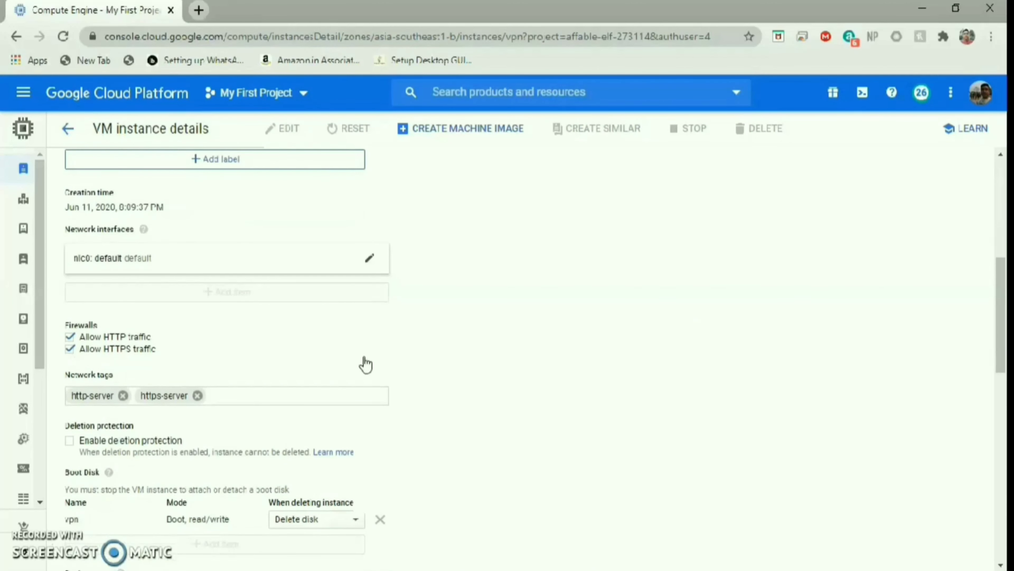
click(330, 394)
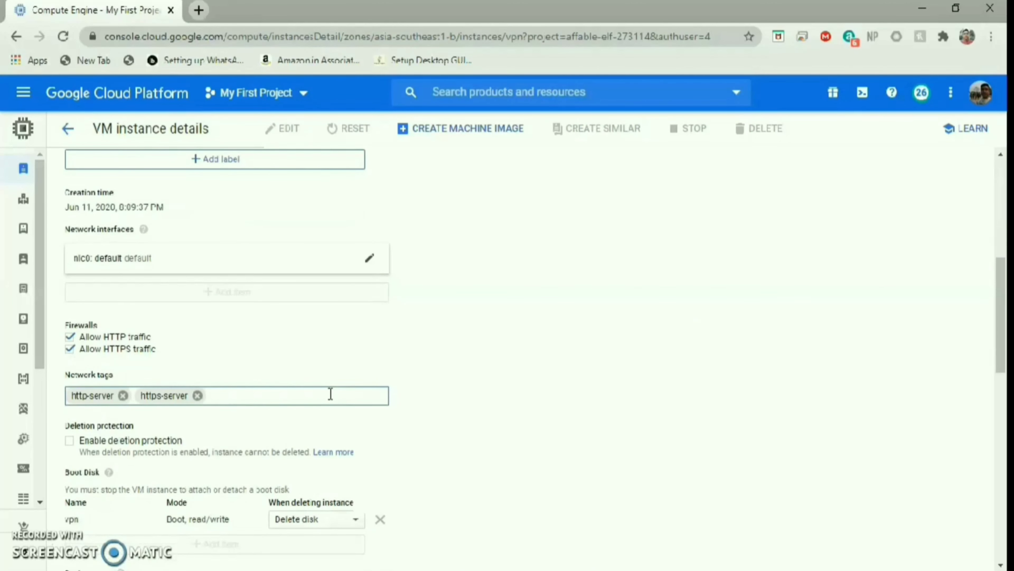
text(all)
key(Return)
click(563, 419)
scroll(563, 420, down, 15)
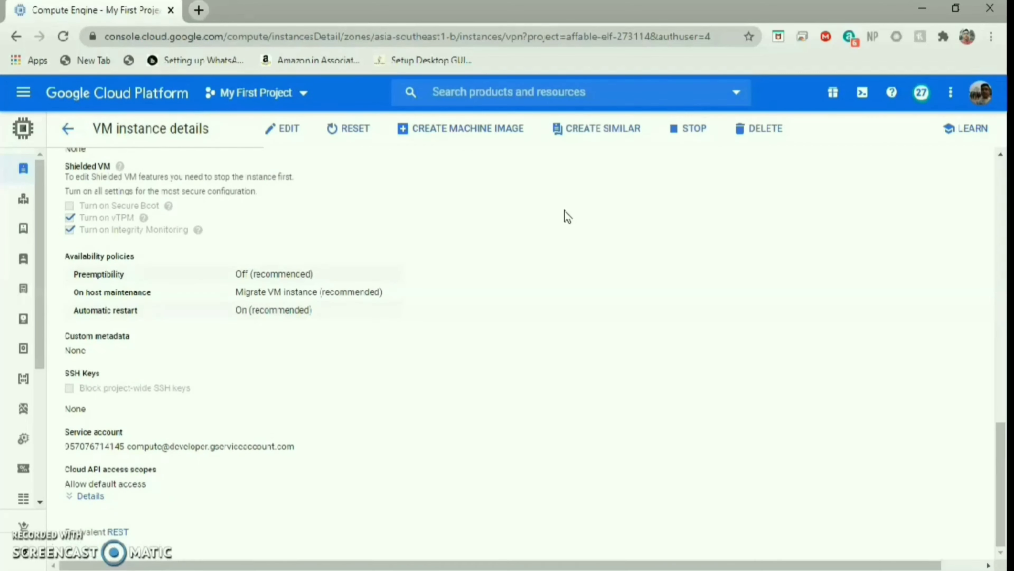
- Connect to the vpn instance over SSH and switch to the root user's home directory with "sudo su root" and "cd"
click(1003, 173)
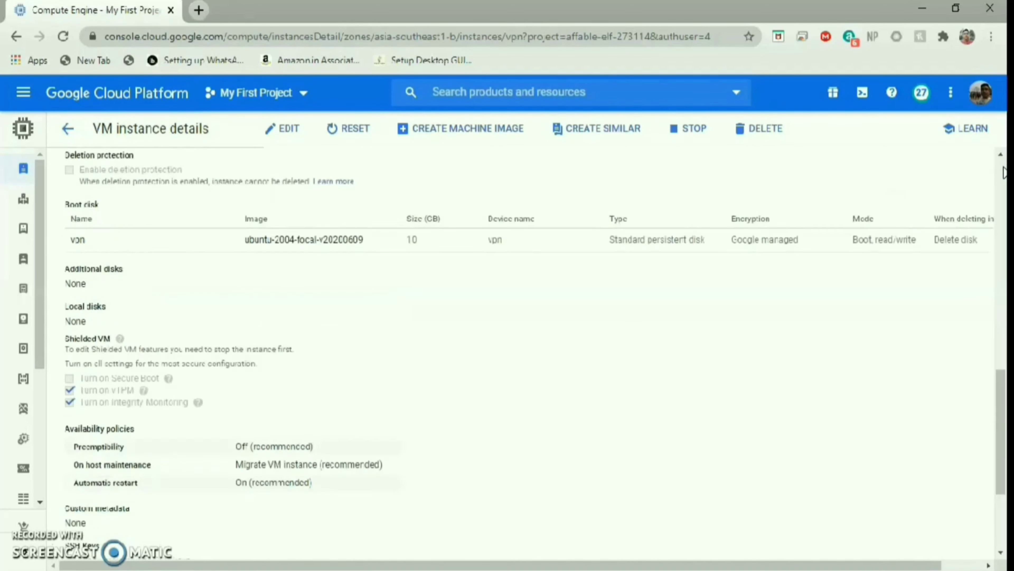
click(1004, 173)
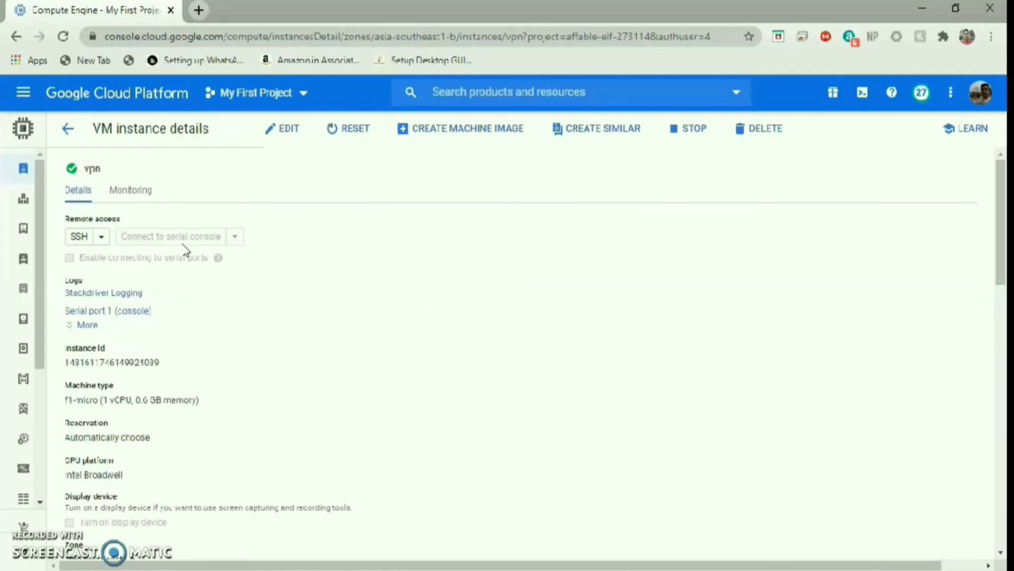
click(82, 244)
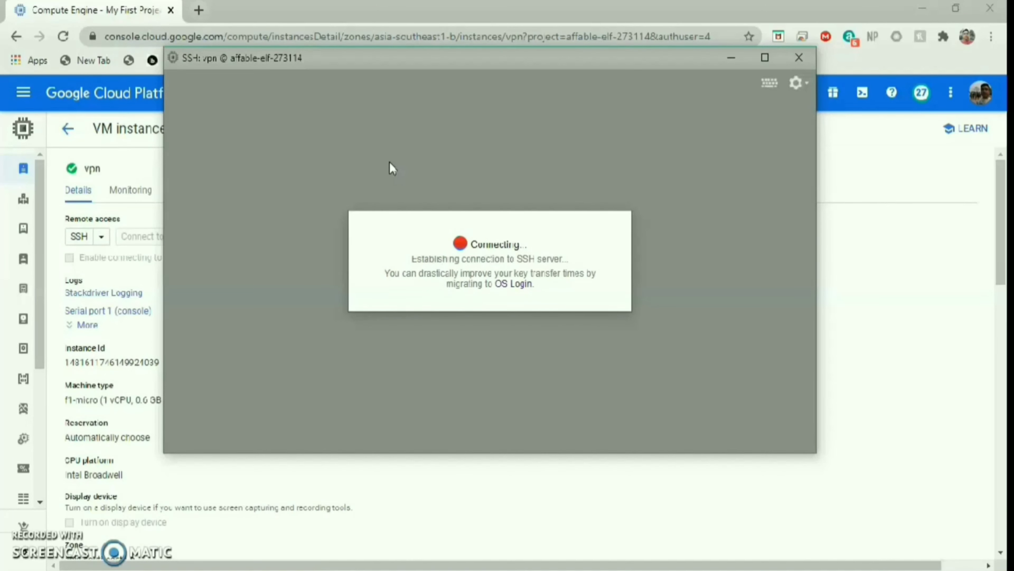
text(sudo su root)
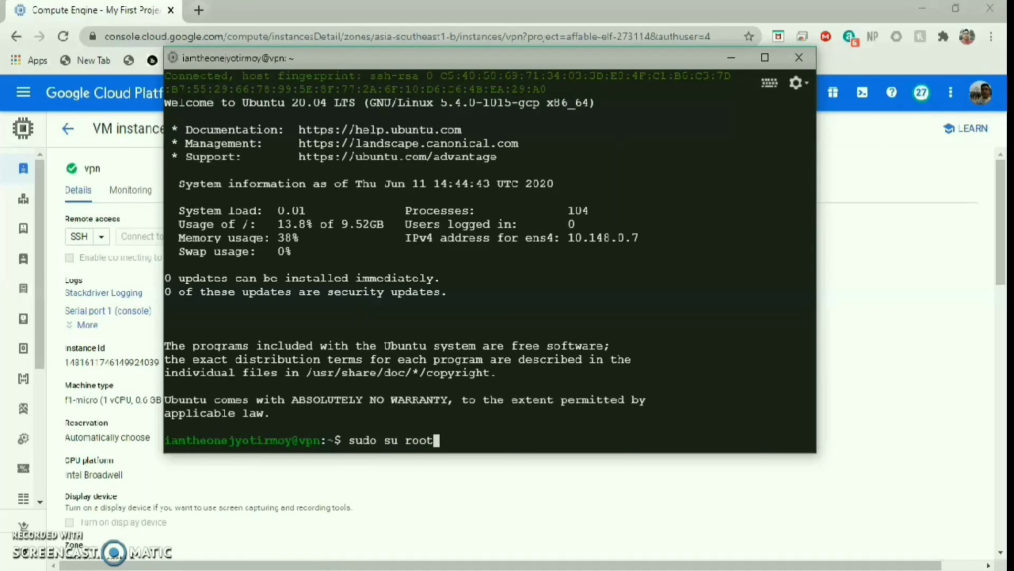
key(Return)
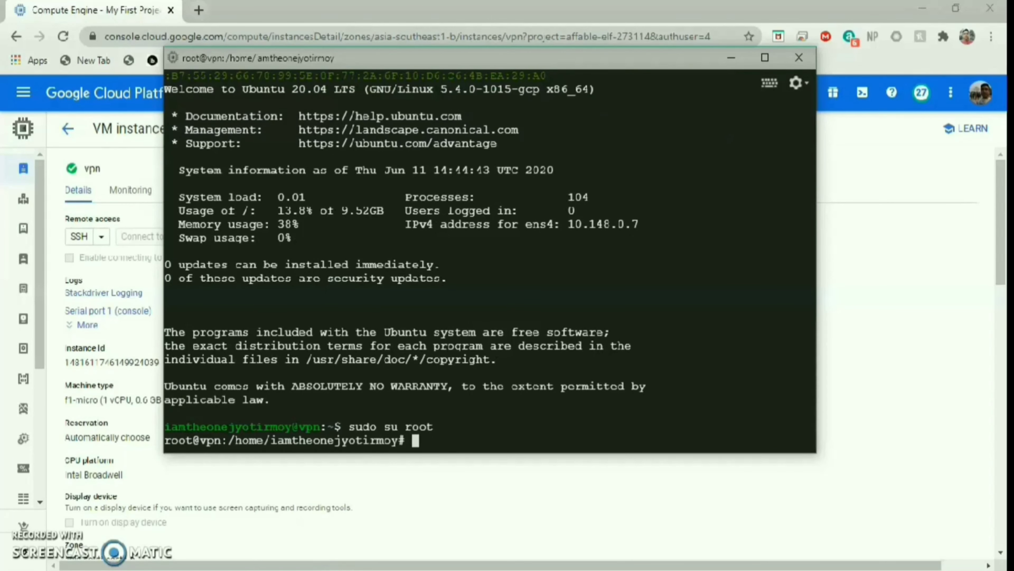
text(cd)
key(Return)
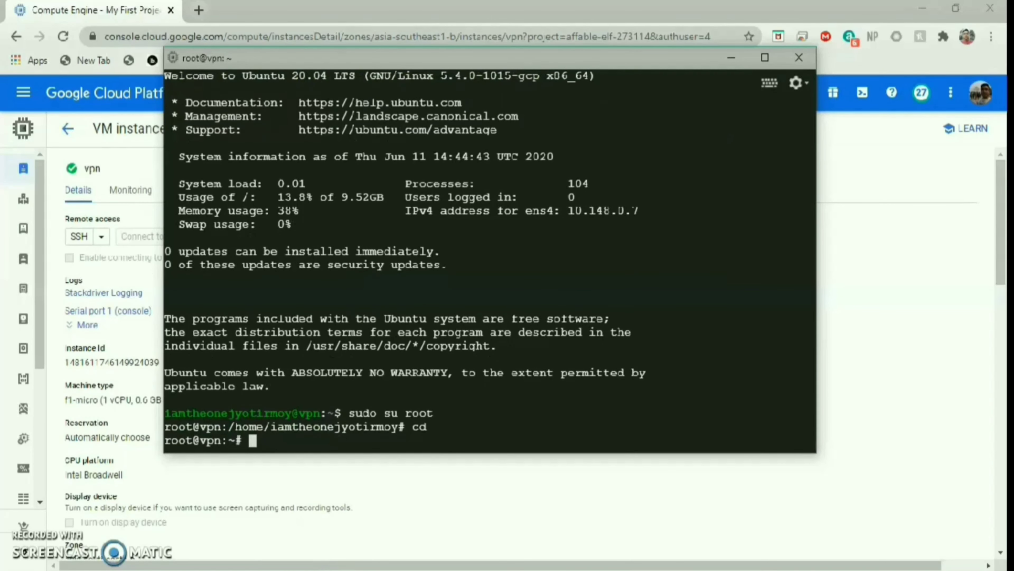
text(sudo bash -c "$(wget -qO- https://raw.githubusercontent.com/Jigsaw-Code/outline-server/master/src/server_manager/install_scripts/install_server.sh)")
key(Return)
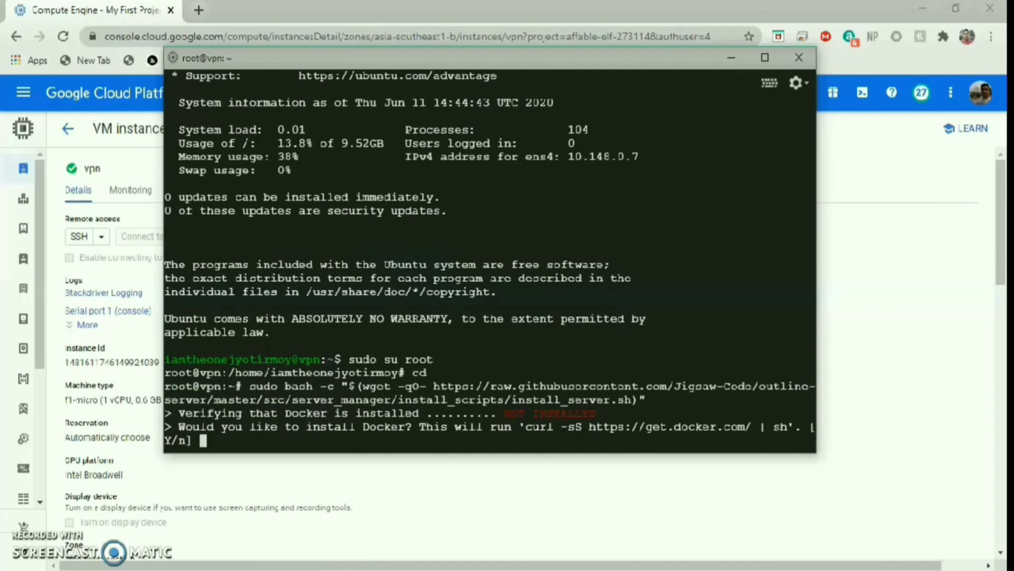
text(y)
key(Return)
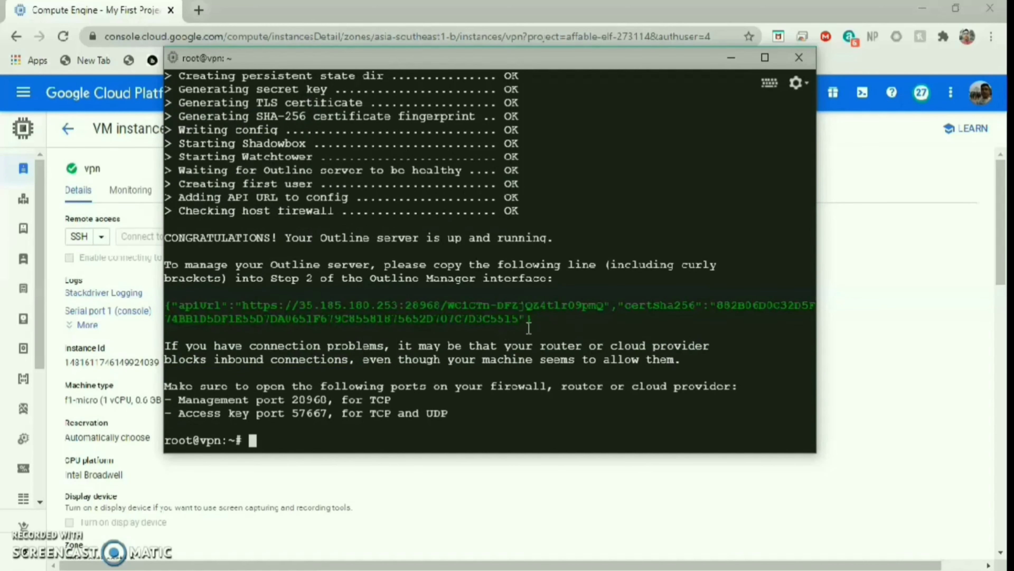
- Copy the apiUrl and certSha256 line from the terminal, switch to Outline Manager, paste it as the installation output, and finish the server setup
drag(531, 319, 168, 307)
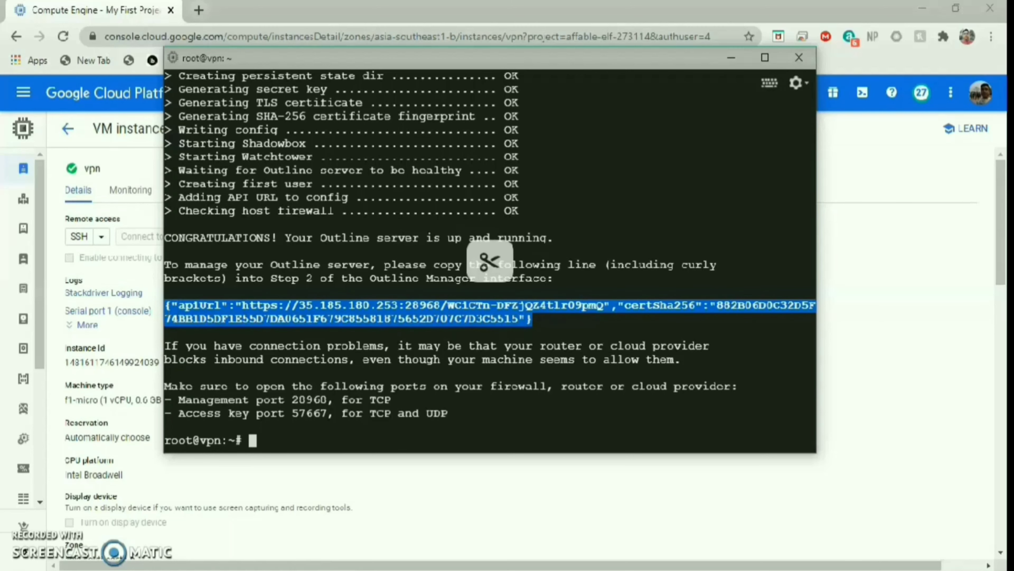
mouse_move(232, 568)
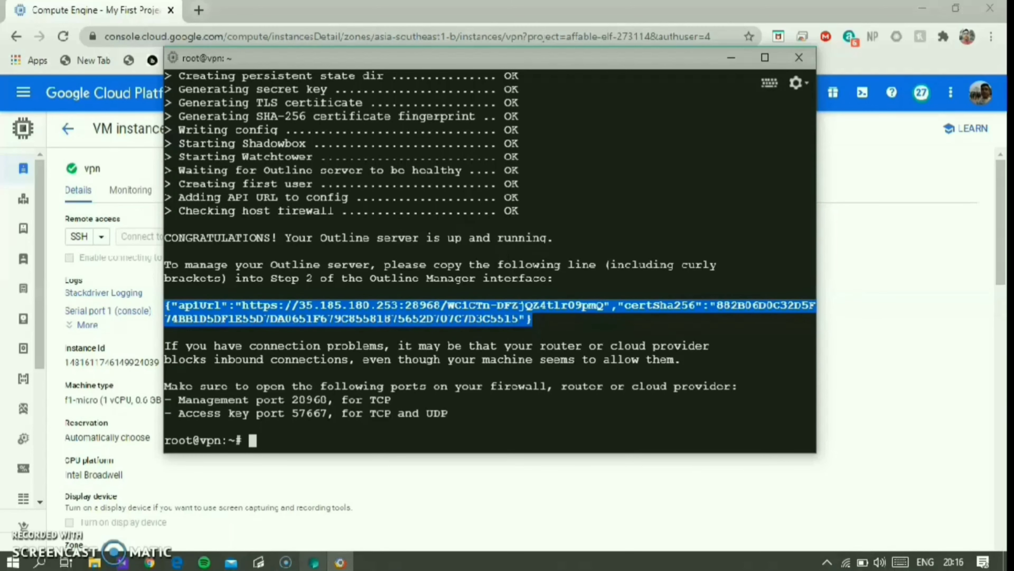
click(314, 562)
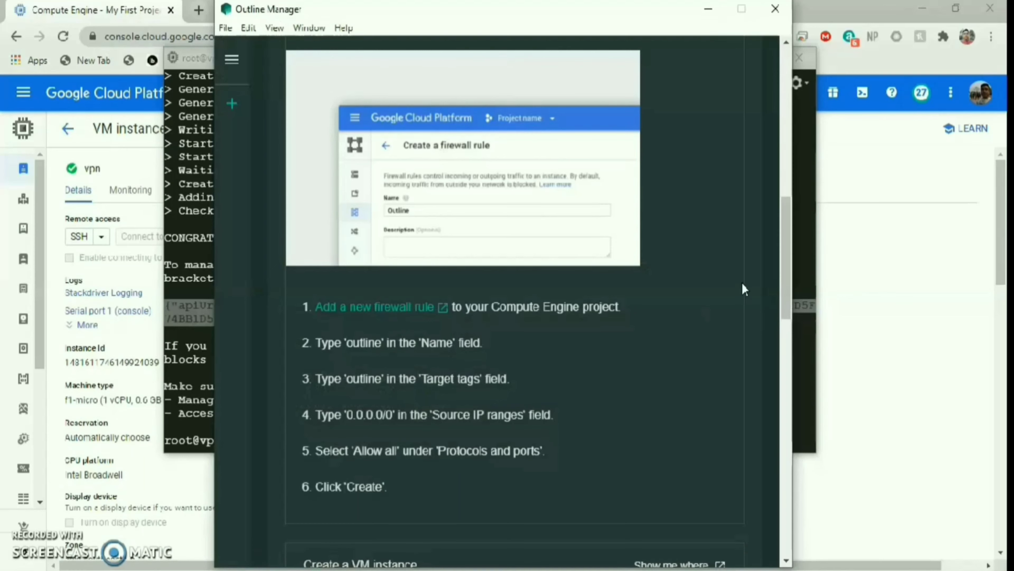
drag(785, 271, 784, 491)
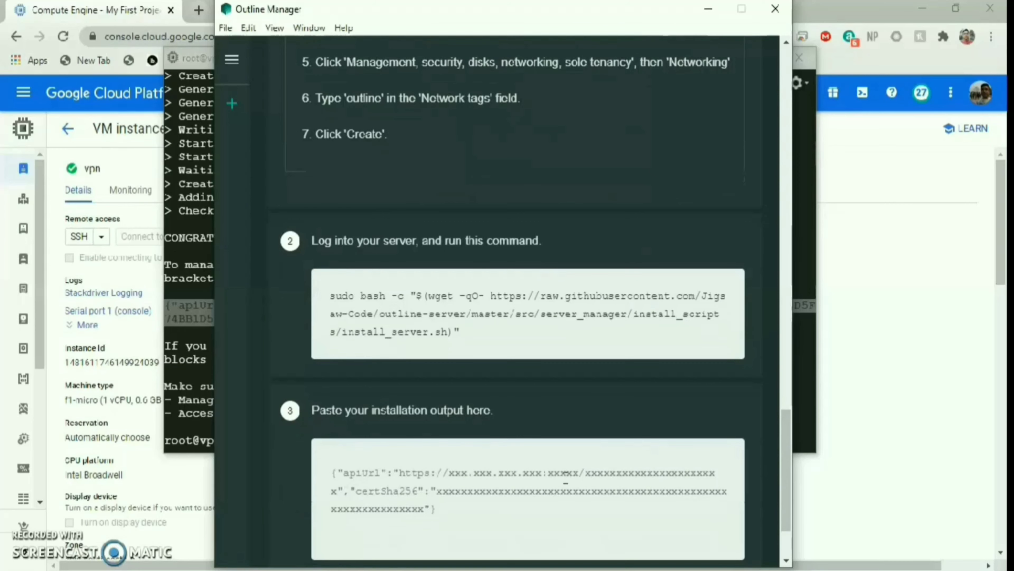
click(566, 479)
key(ctrl+v)
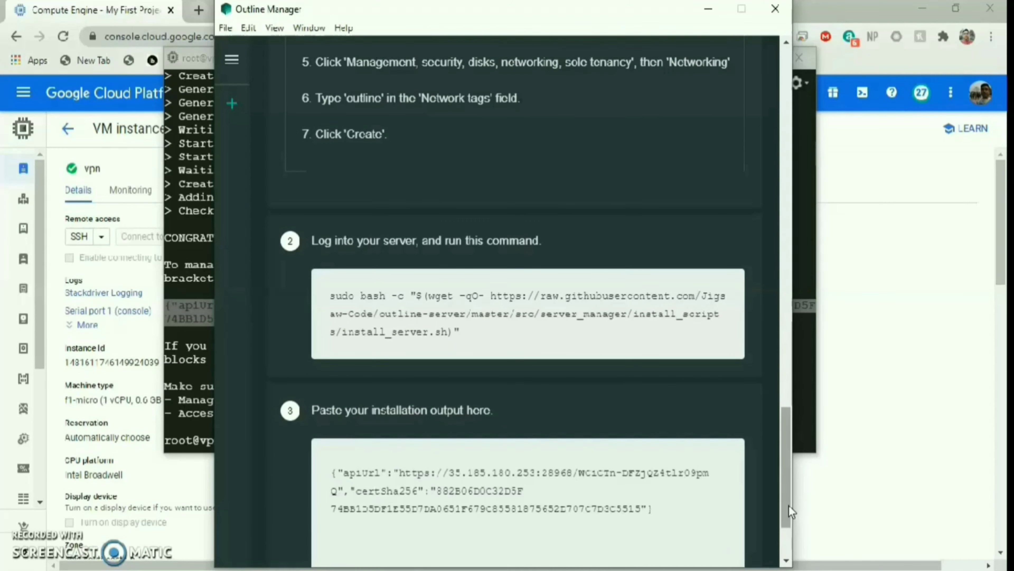
drag(792, 535, 789, 563)
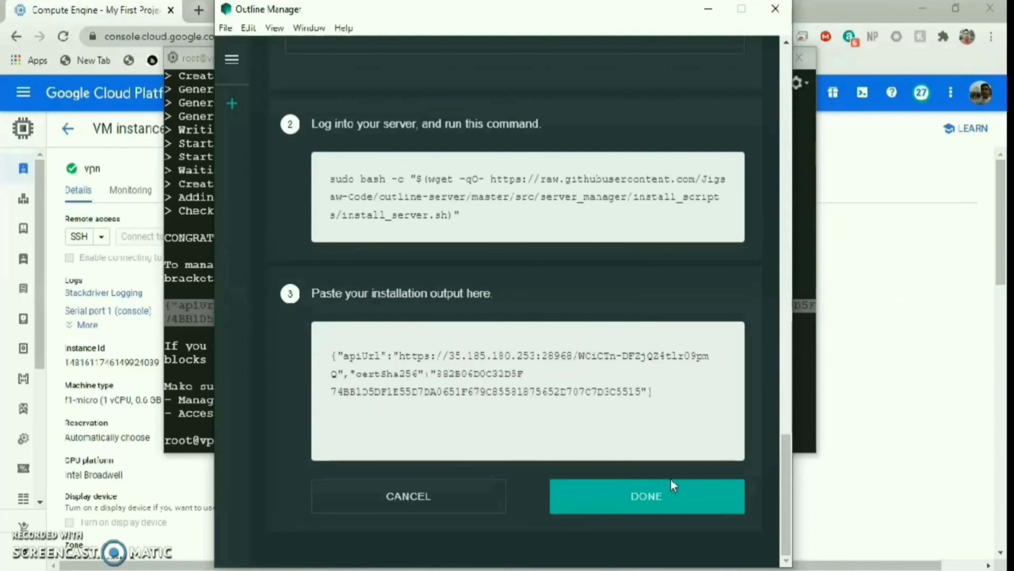
click(675, 493)
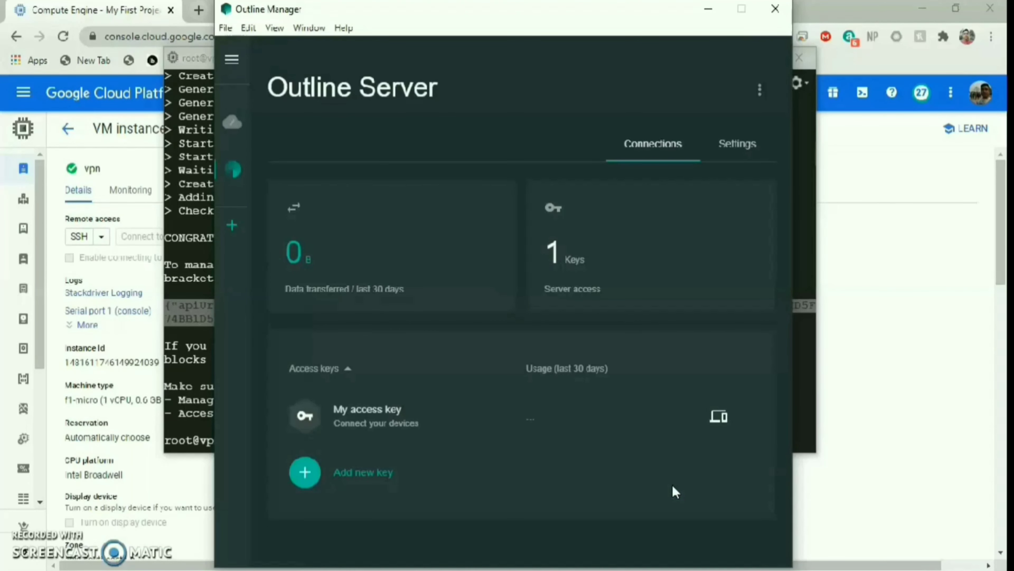
- Add a new access key to the Outline server and name it ANDROID
click(360, 477)
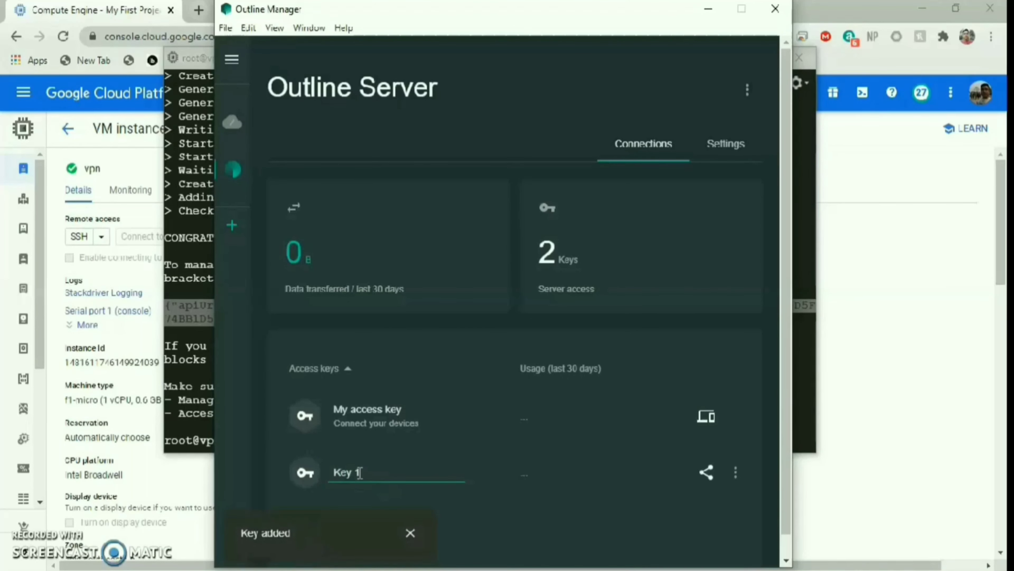
text(ANDROID)
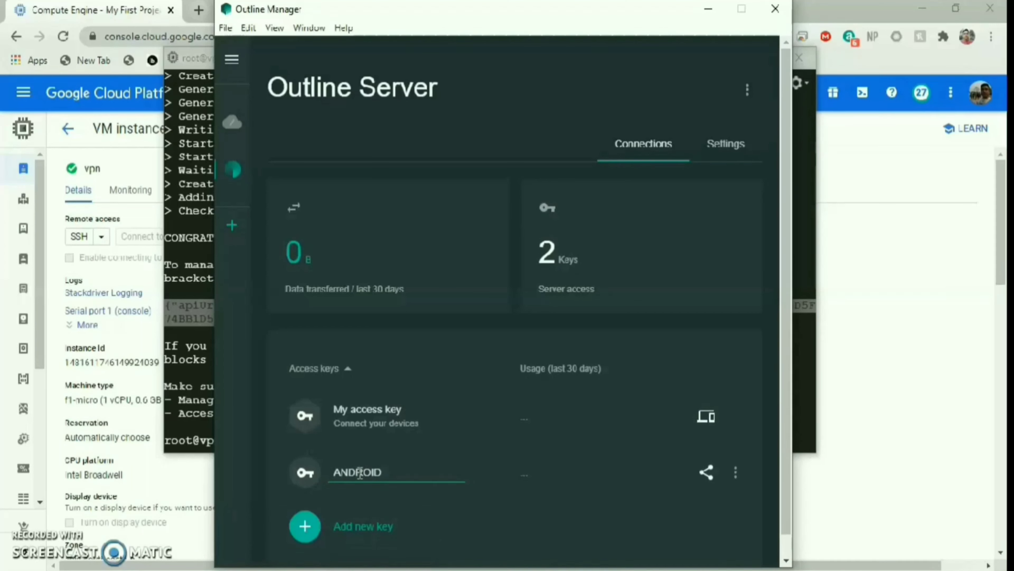
click(407, 495)
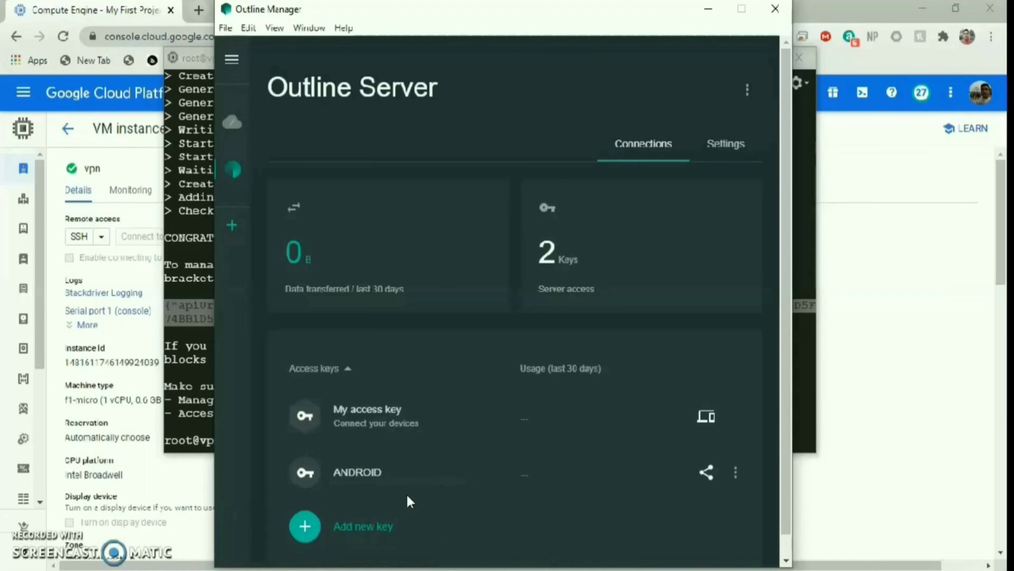
- Enable data limits in the Outline server's settings and set the data limit per key to 1 GB
click(728, 156)
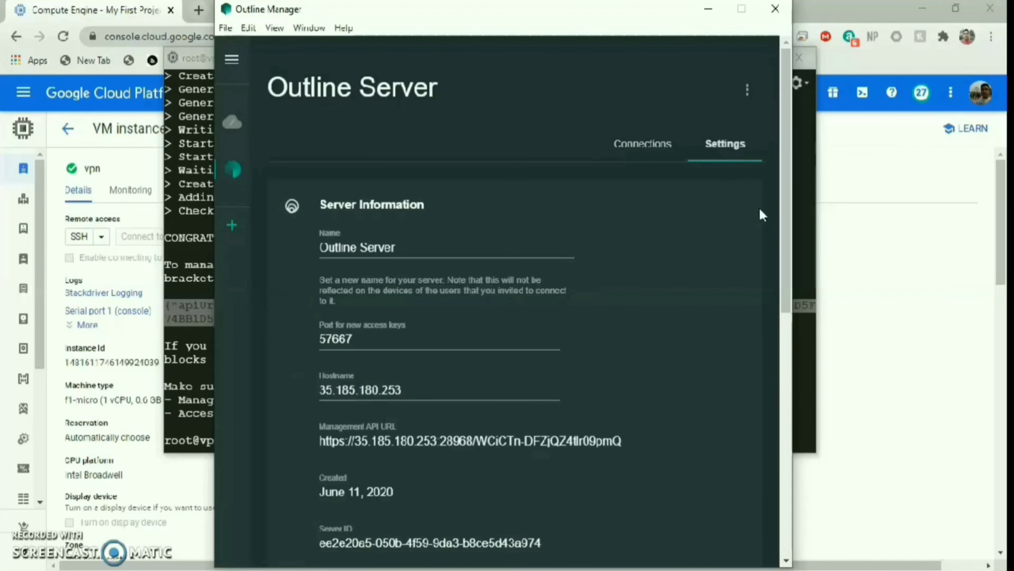
drag(789, 239, 797, 508)
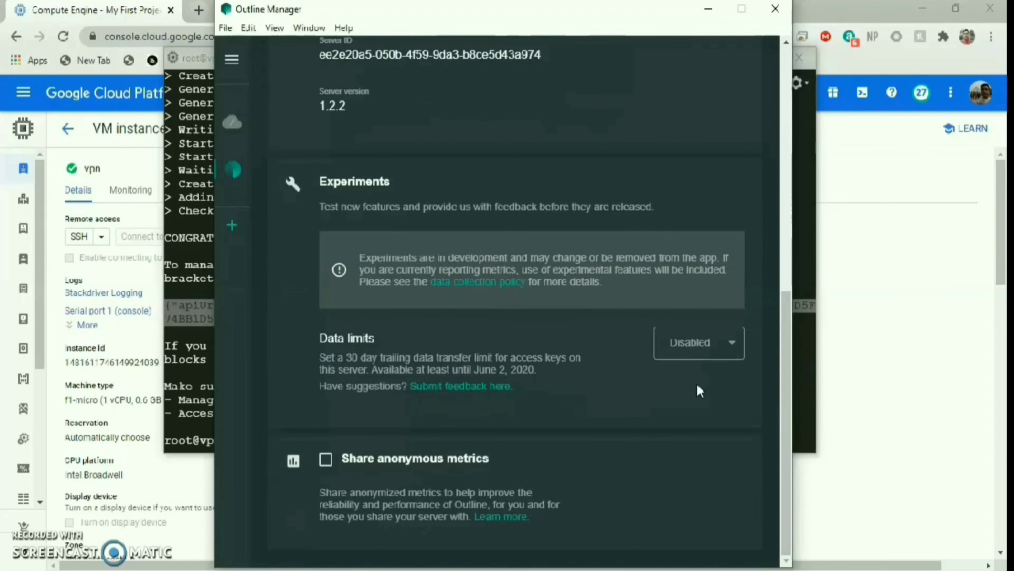
click(688, 351)
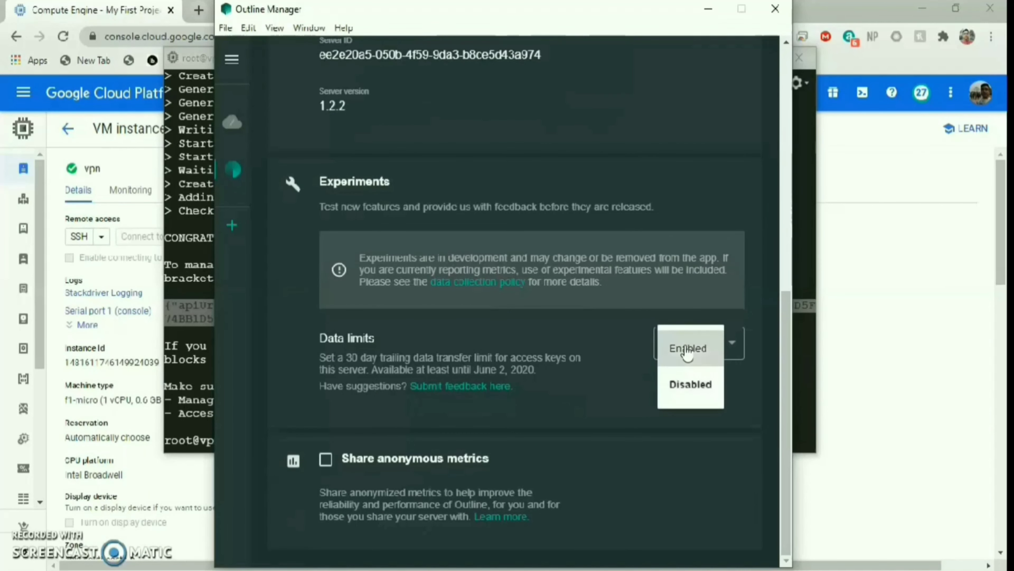
click(685, 348)
click(361, 434)
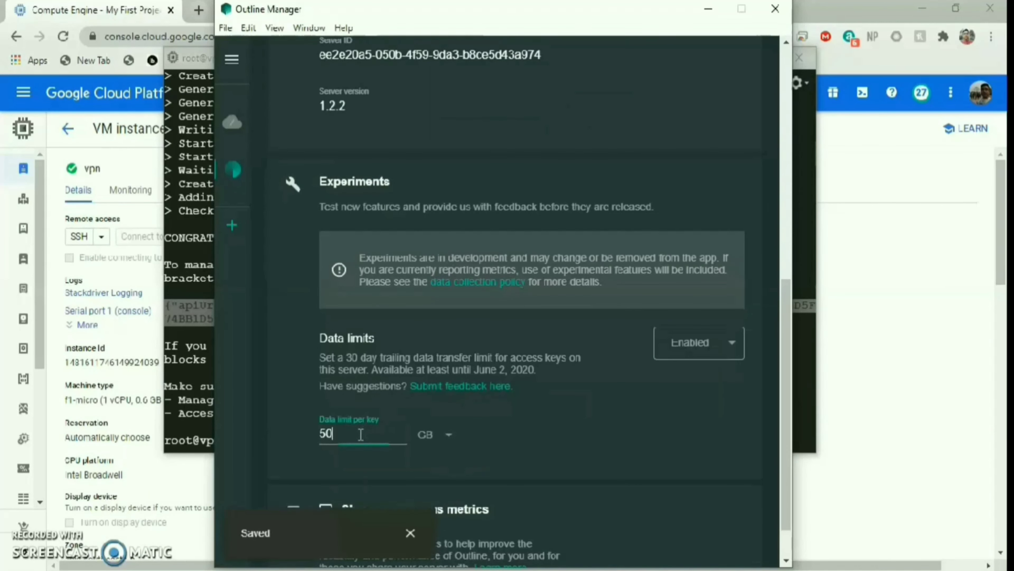
key(BackSpace)
key(BackSpace)
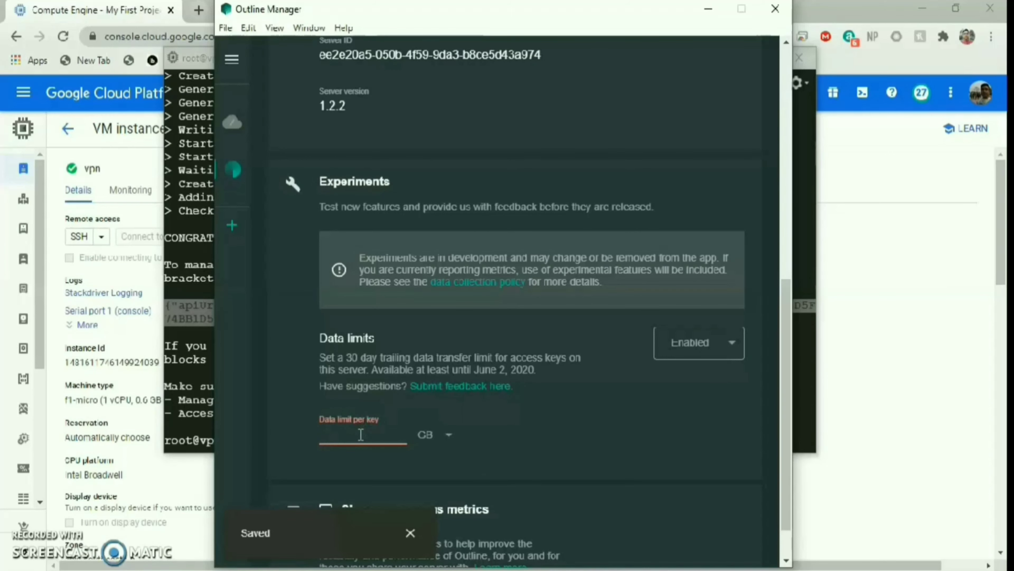
text(1)
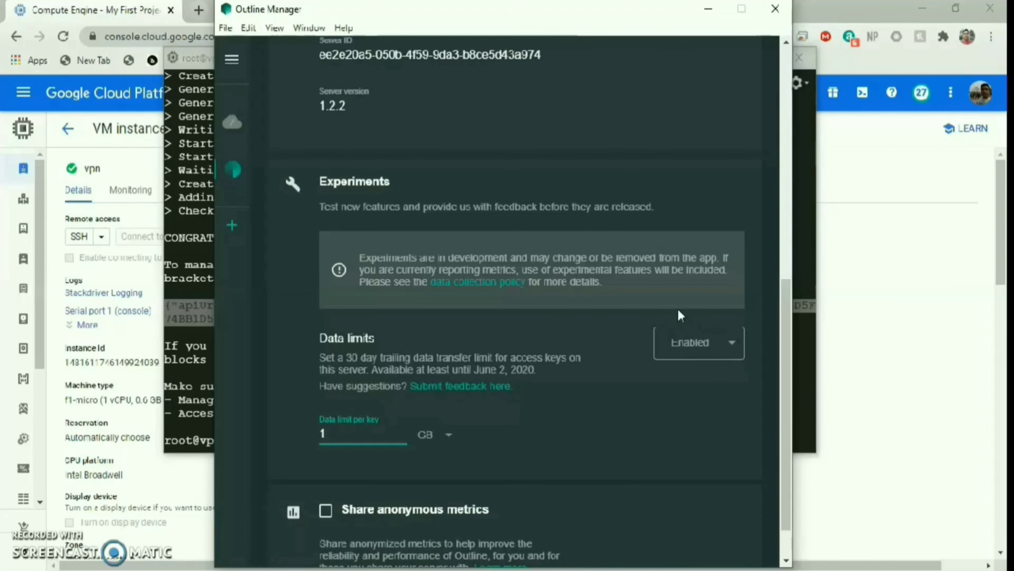
scroll(790, 210, up, 8)
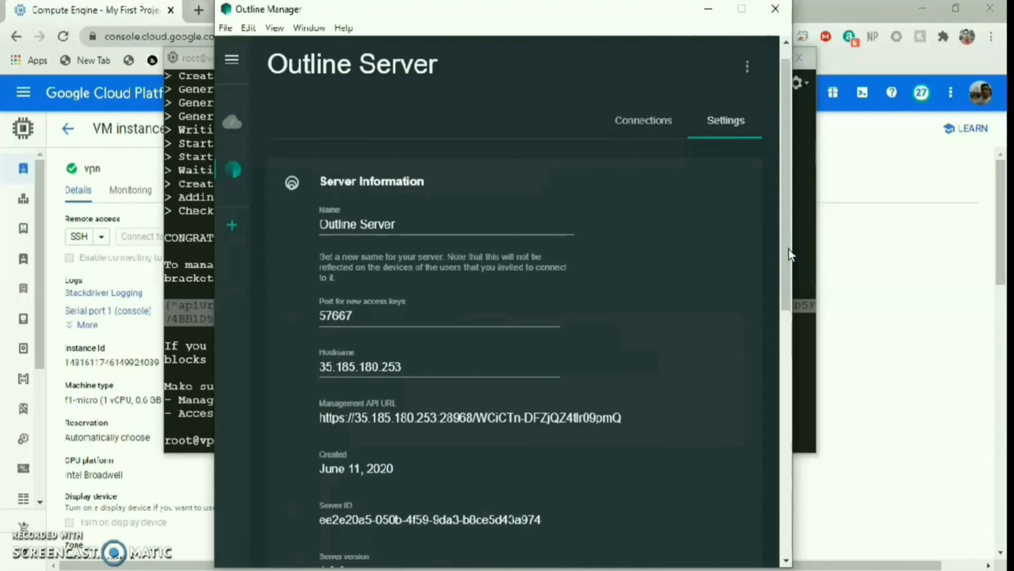
scroll(758, 459, down, 8)
scroll(758, 433, up, 8)
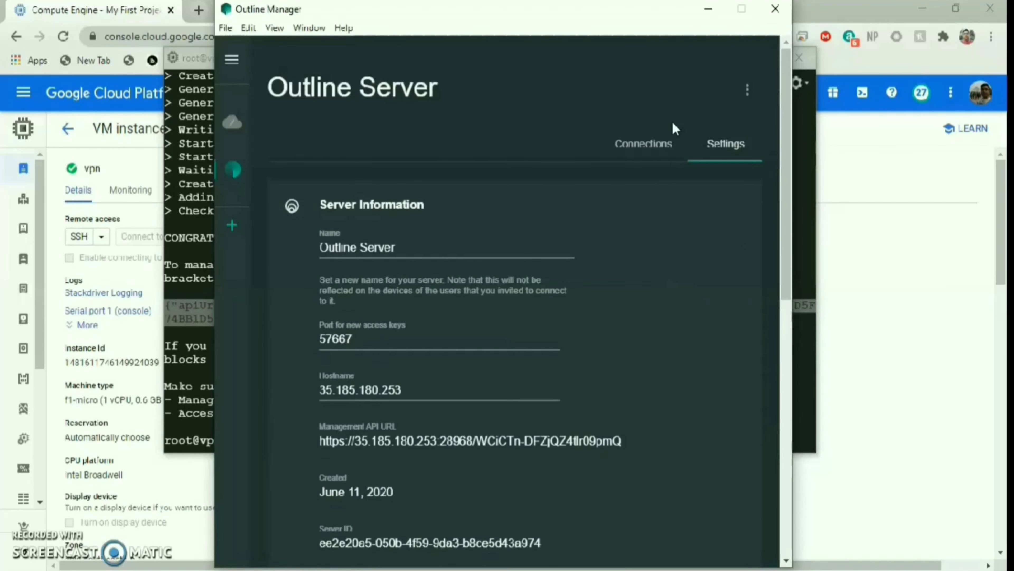
- View the share access invitation of the ANDROID key among the server's connections, then close it and minimize Outline Manager
click(644, 143)
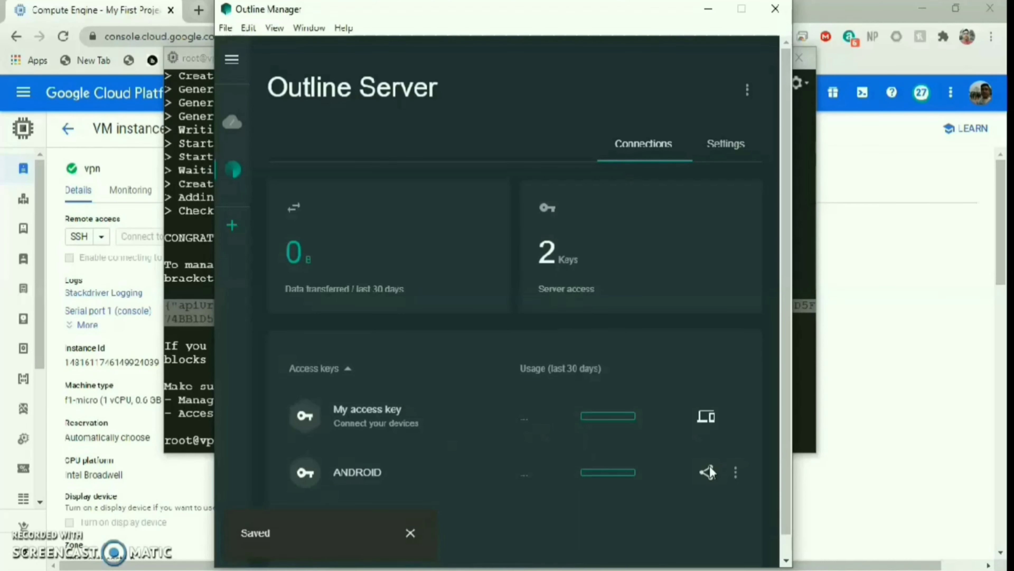
click(710, 473)
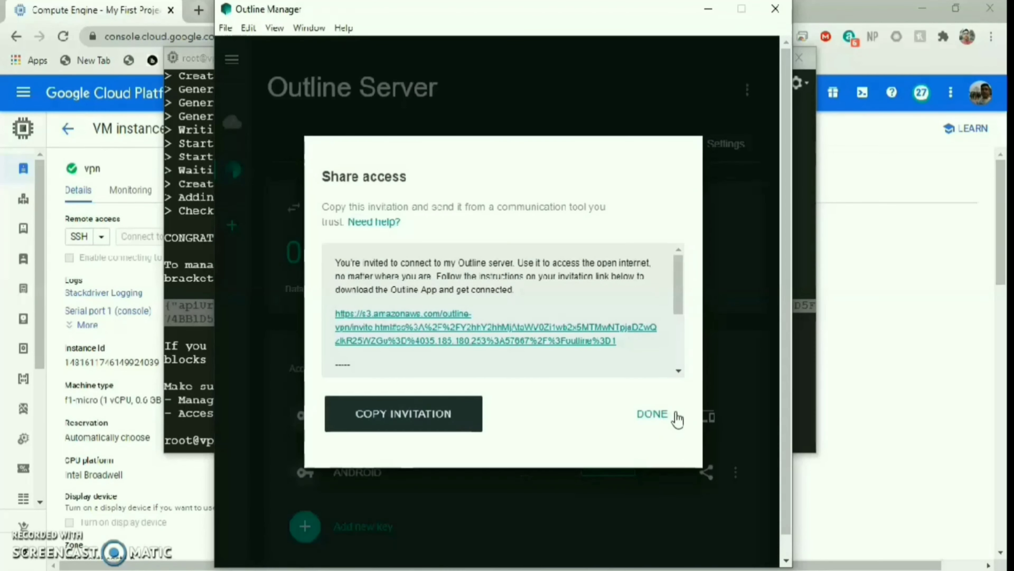
click(654, 416)
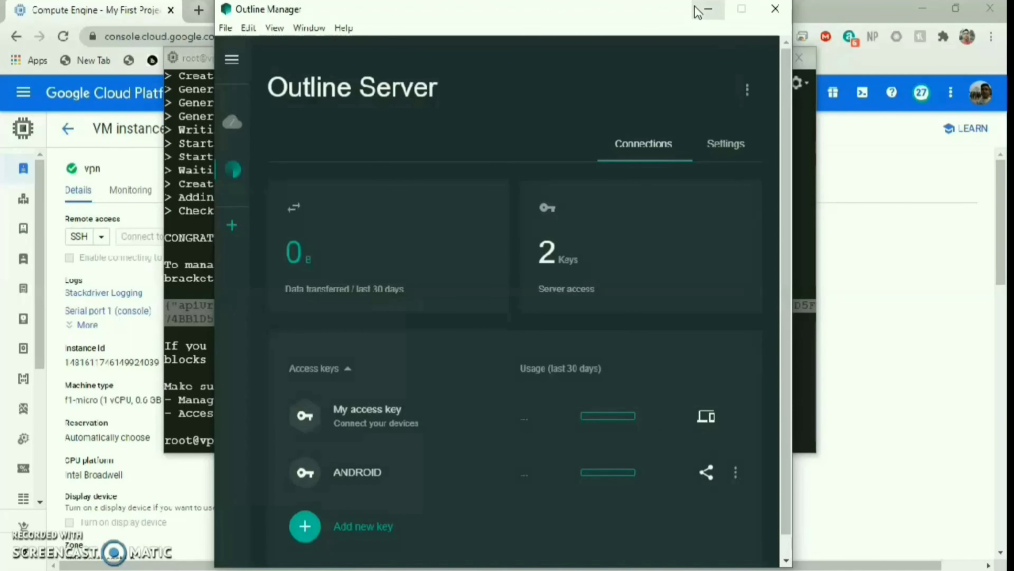
click(707, 9)
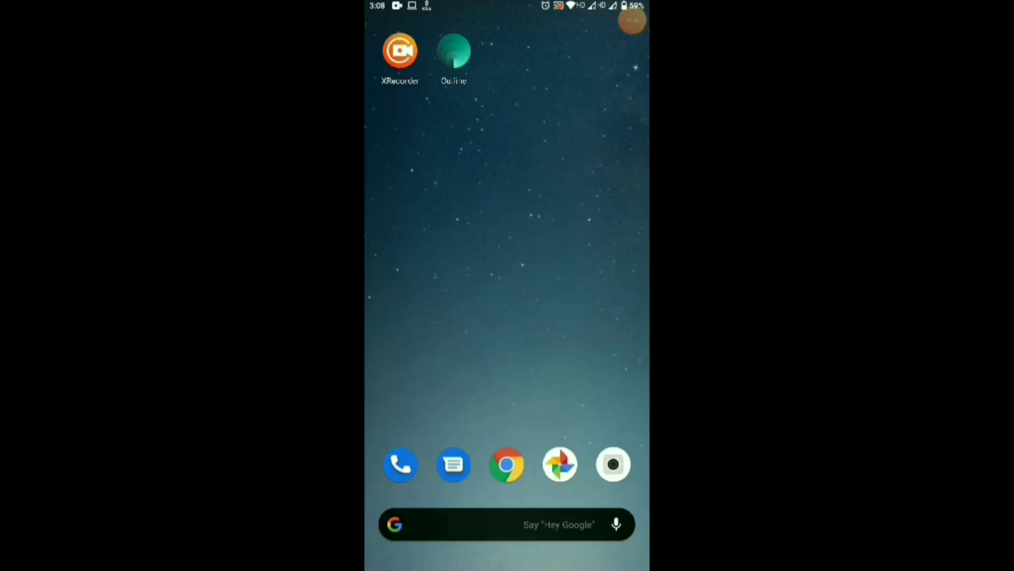
- On the Android phone, open the note containing the Outline invitation, copy its invitation link, and return to the home screen
drag(507, 567, 507, 448)
click(506, 216)
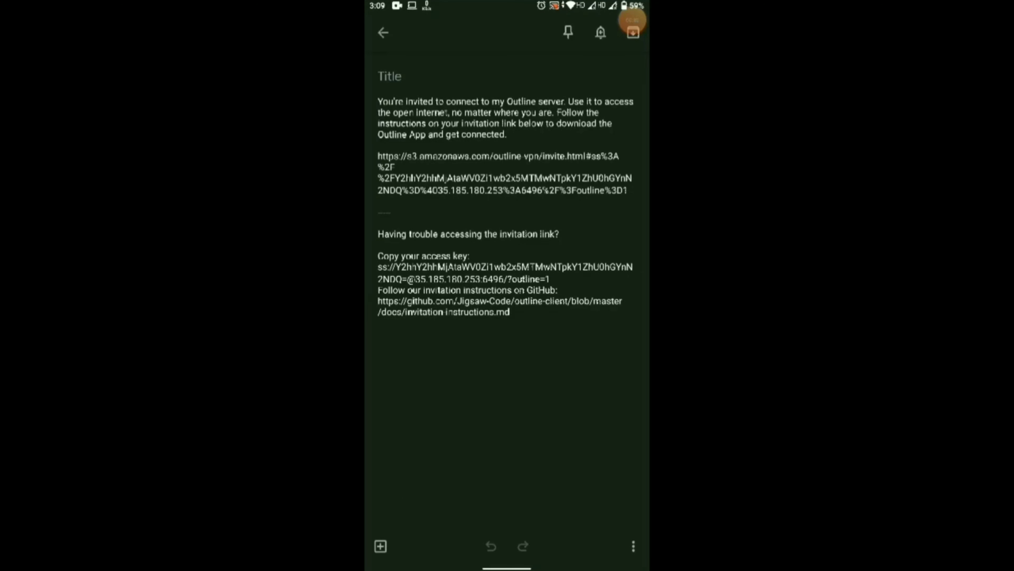
drag(388, 156, 633, 203)
click(480, 130)
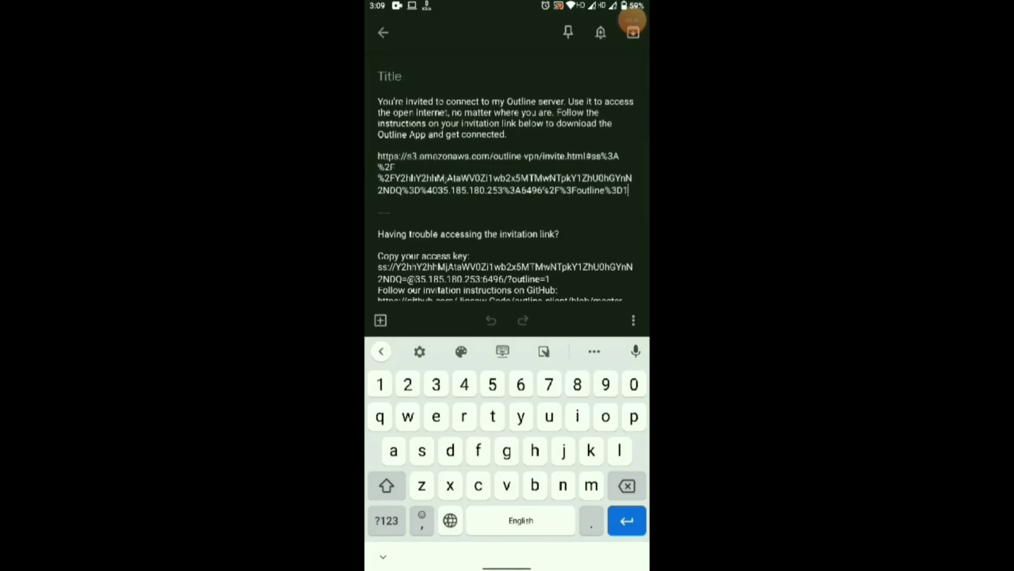
click(391, 215)
drag(506, 567, 507, 399)
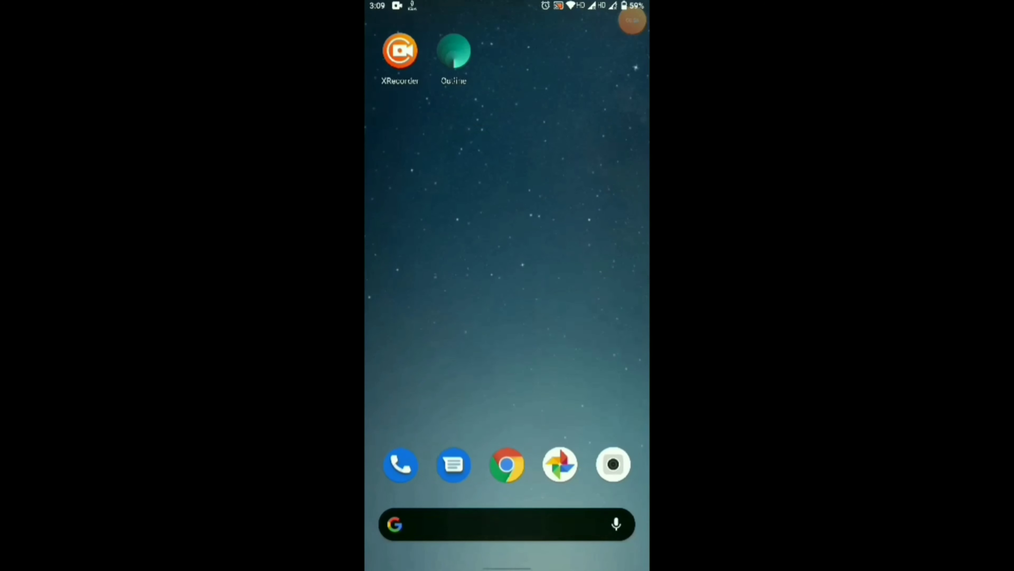
- Paste the copied invitation link containing the access key into the phone's Google search and open it with Outline just once
click(507, 523)
click(487, 352)
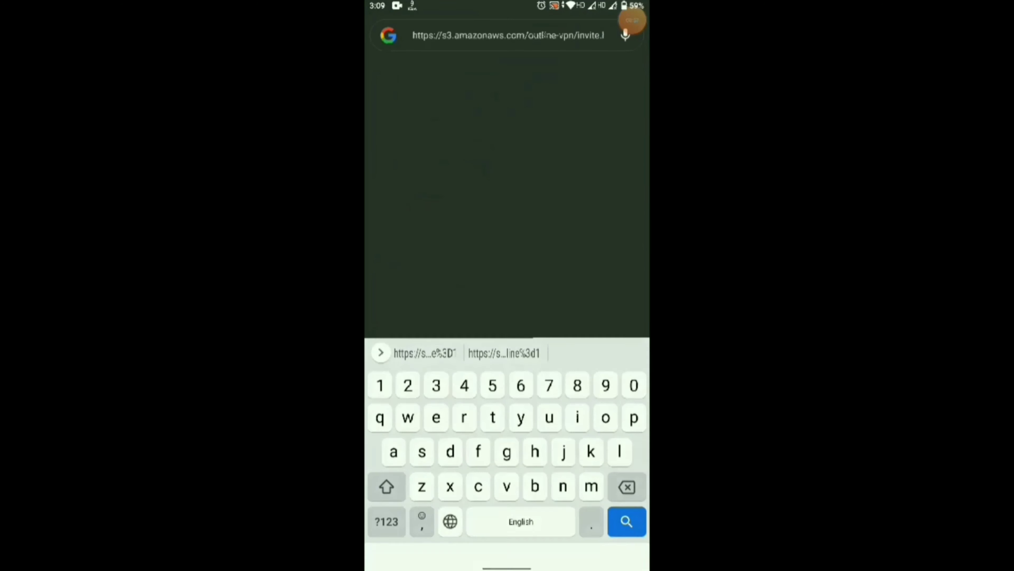
click(627, 521)
click(547, 409)
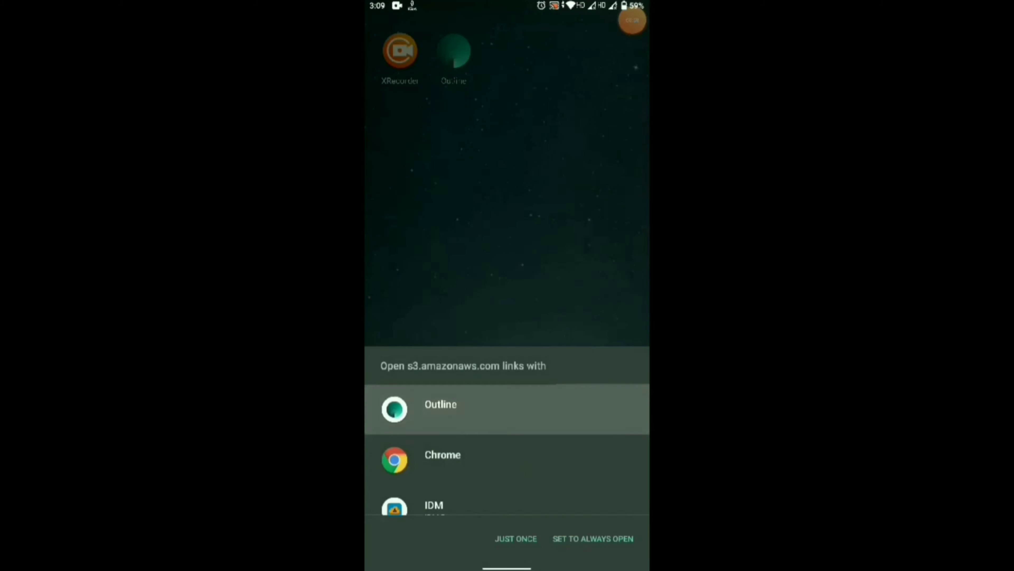
click(516, 538)
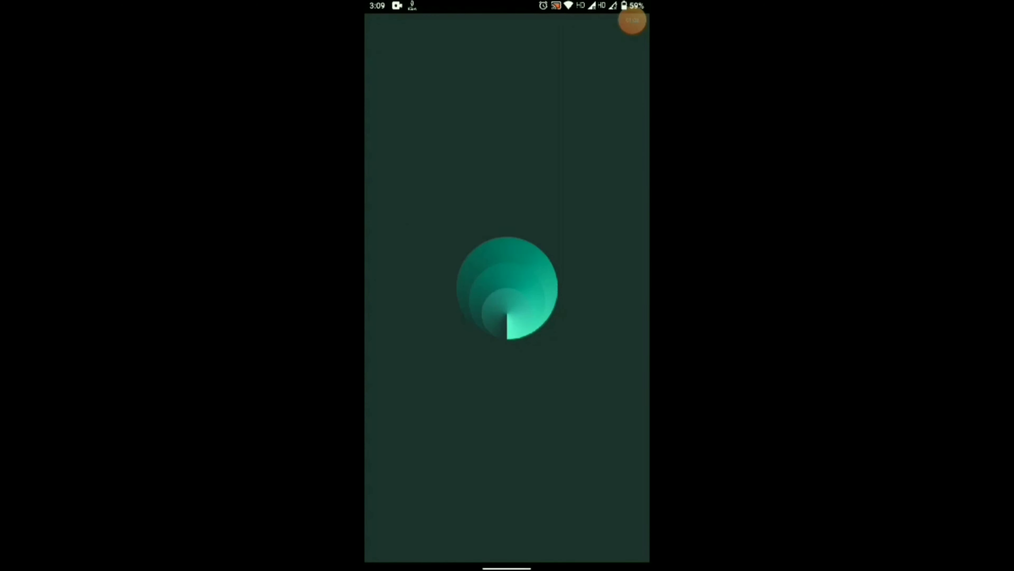
- Confirm adding the server from the detected access key, and connect to it, accepting Outline's VPN connection request
click(569, 485)
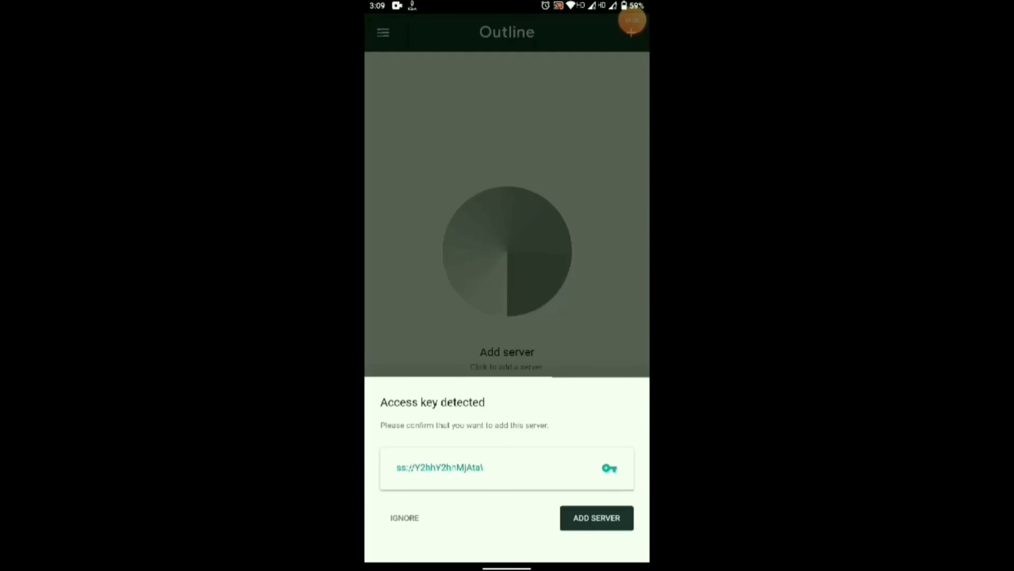
click(596, 518)
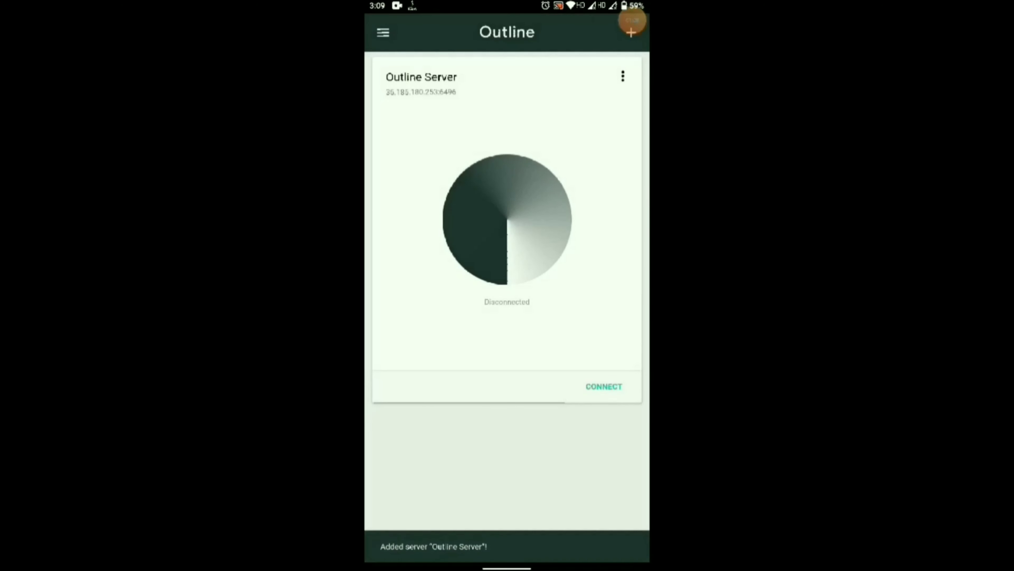
click(604, 386)
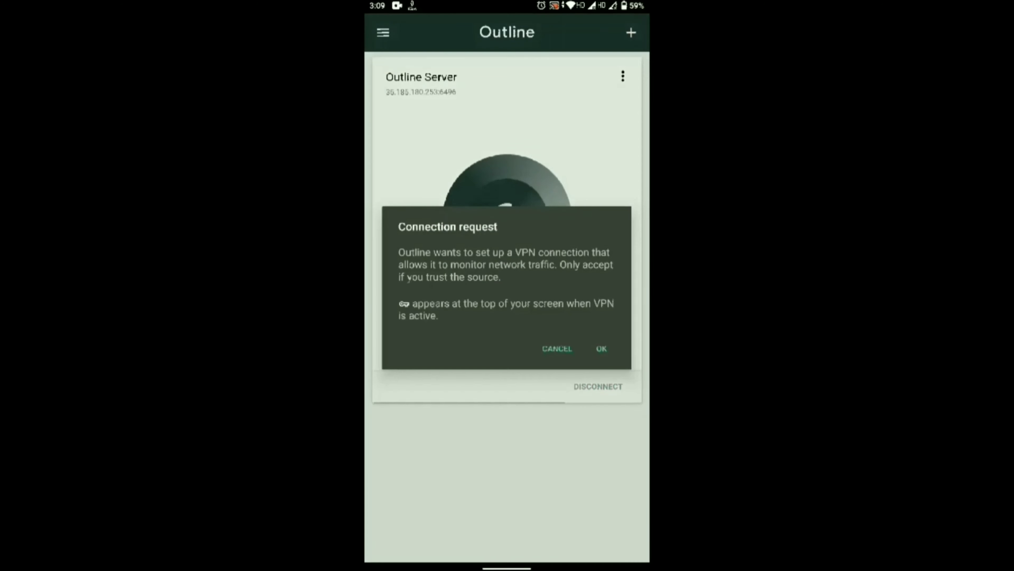
click(601, 348)
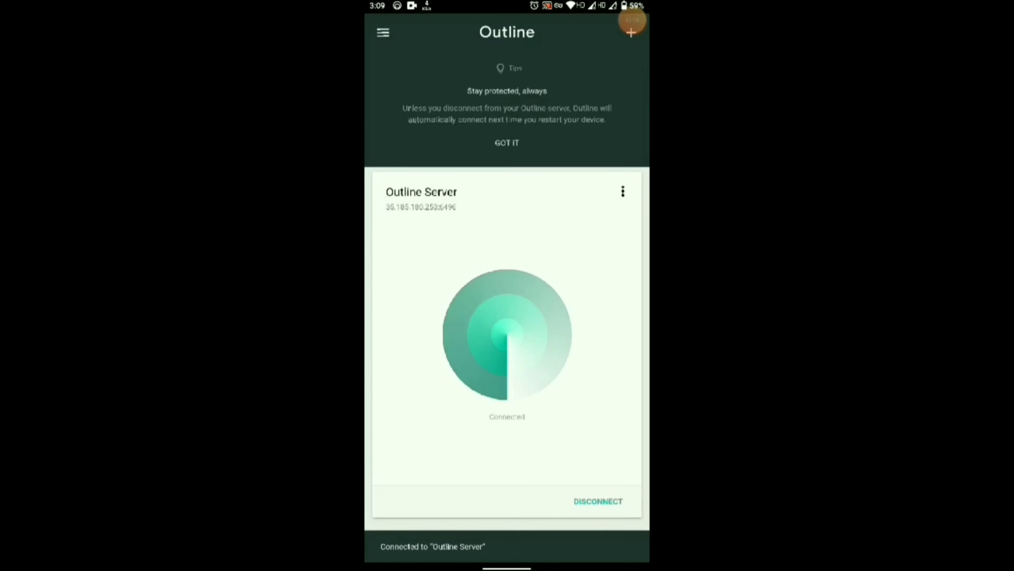
- From the phone's home screen, search Google for "my ip" and examine the public IP, ISP and country on the What Is My IP Address site
drag(507, 568, 507, 400)
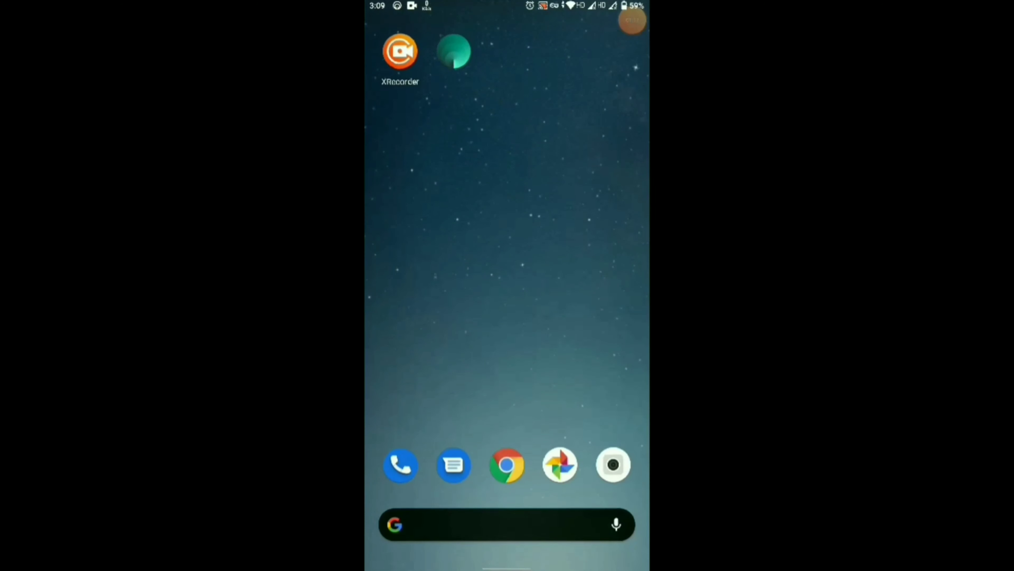
click(498, 518)
text(my ip)
key(Return)
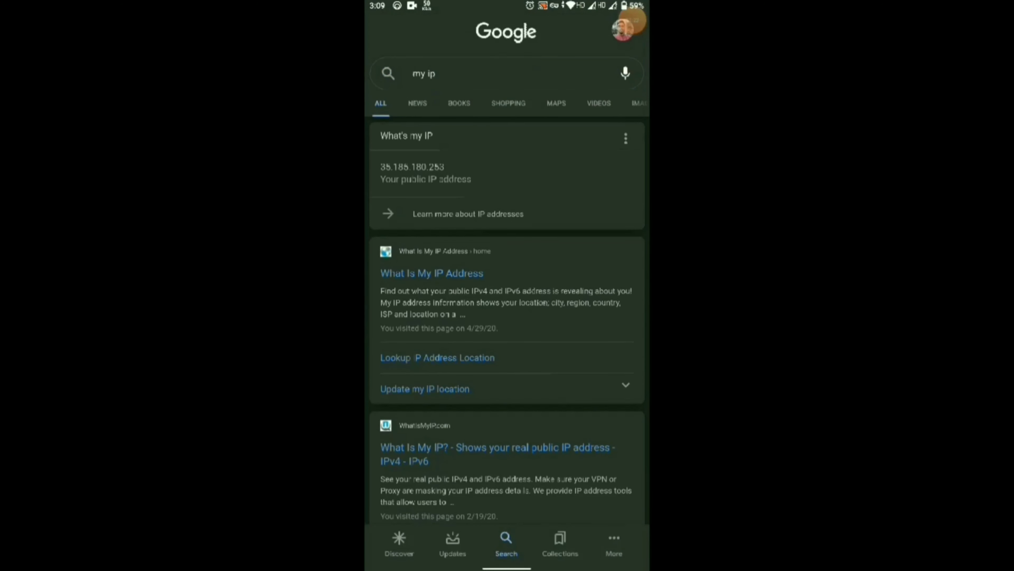
click(431, 274)
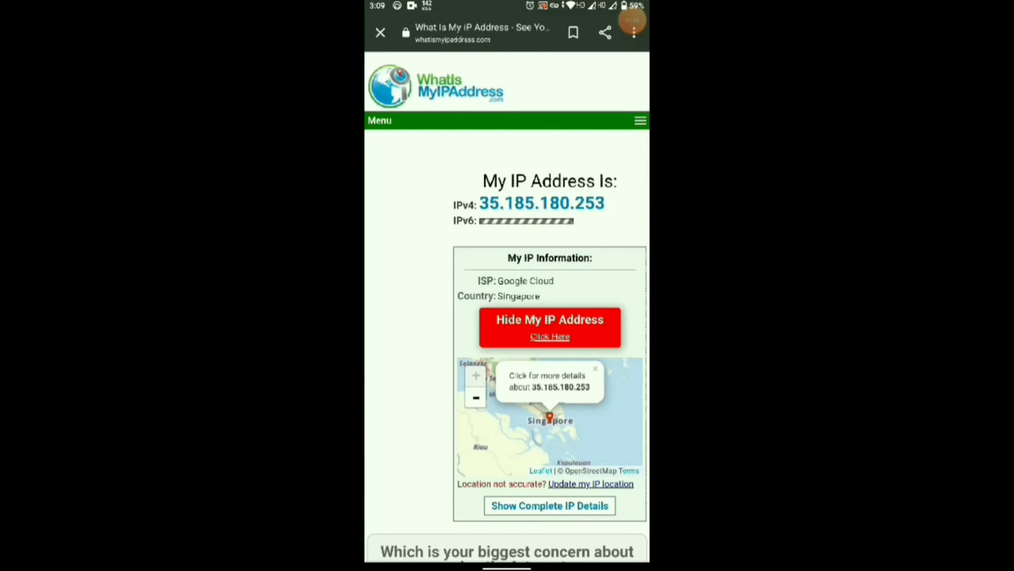
scroll(507, 320, down, 2)
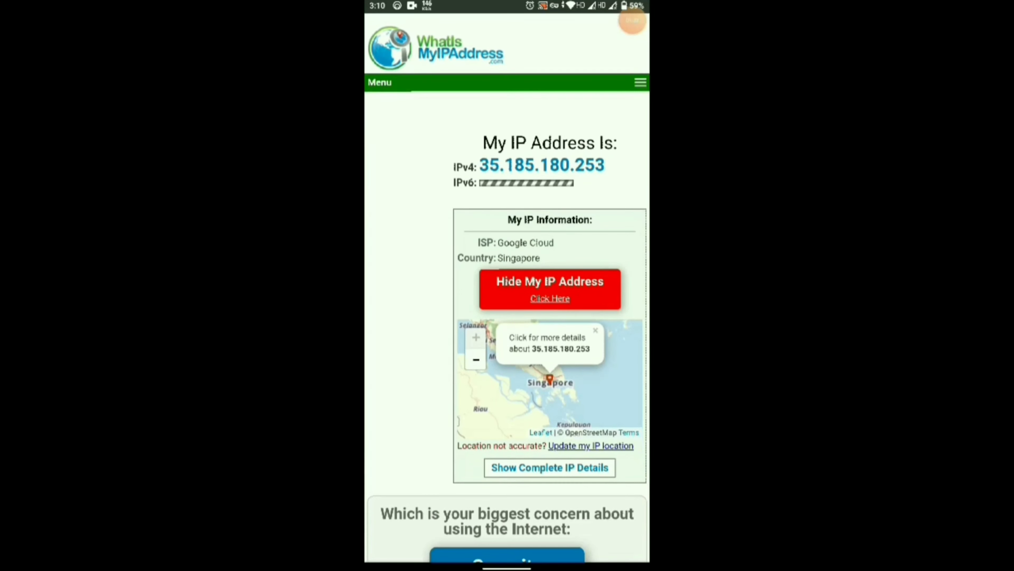
scroll(507, 288, down, 3)
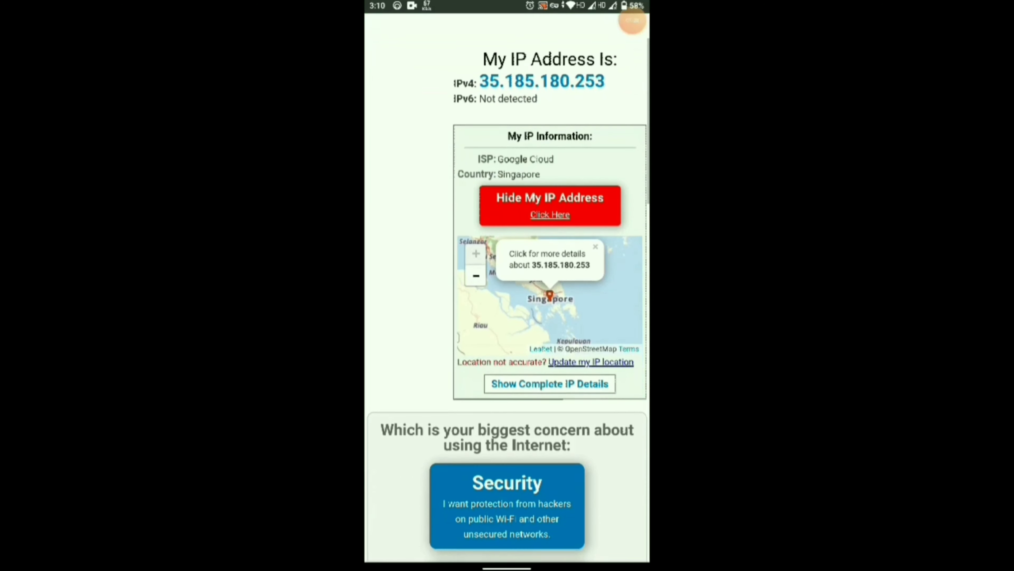
scroll(507, 288, up, 4)
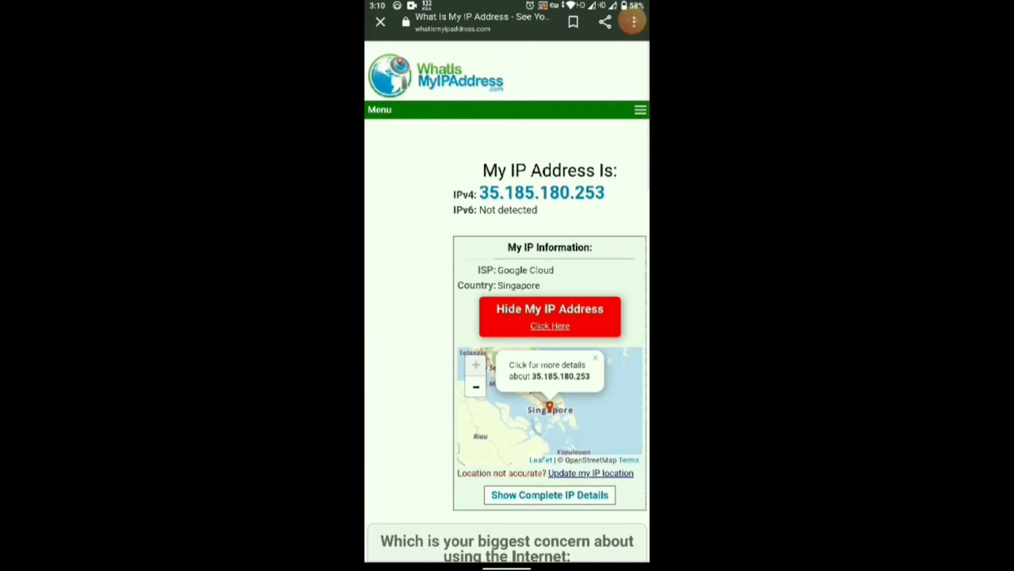